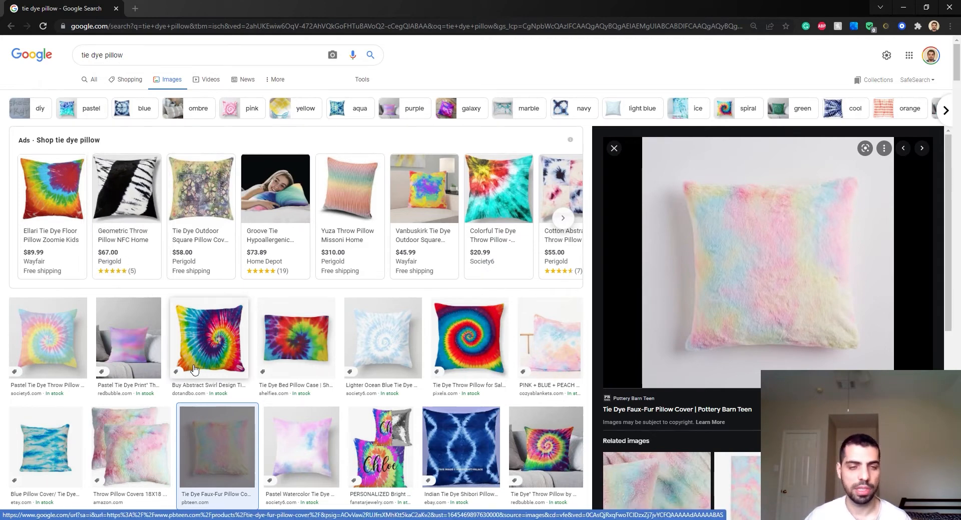
# Browse the tie dye pillow image results, previewing the pastel spiral, red-and-blue spiral, shaggy two-pack and faux-fur pillows as references.
pyautogui.scroll(-2, 192, 371)
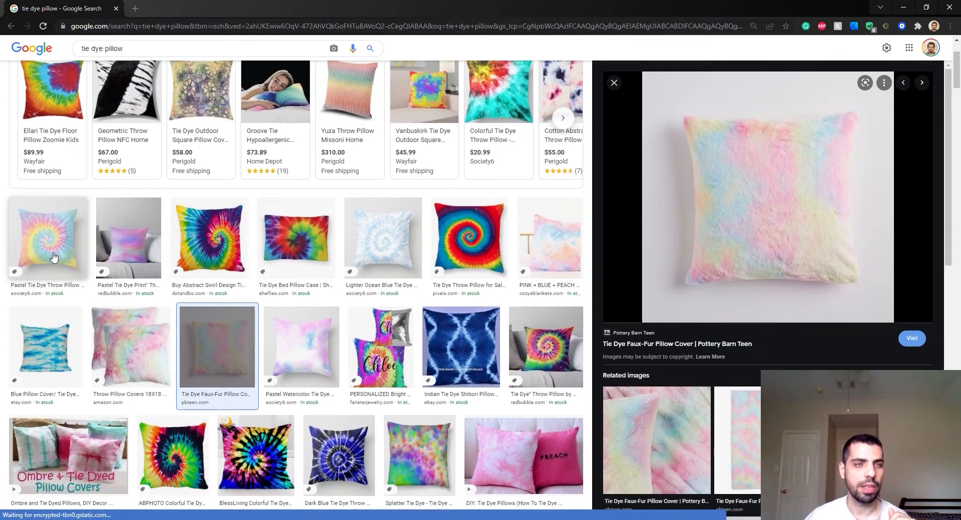
pyautogui.click(54, 258)
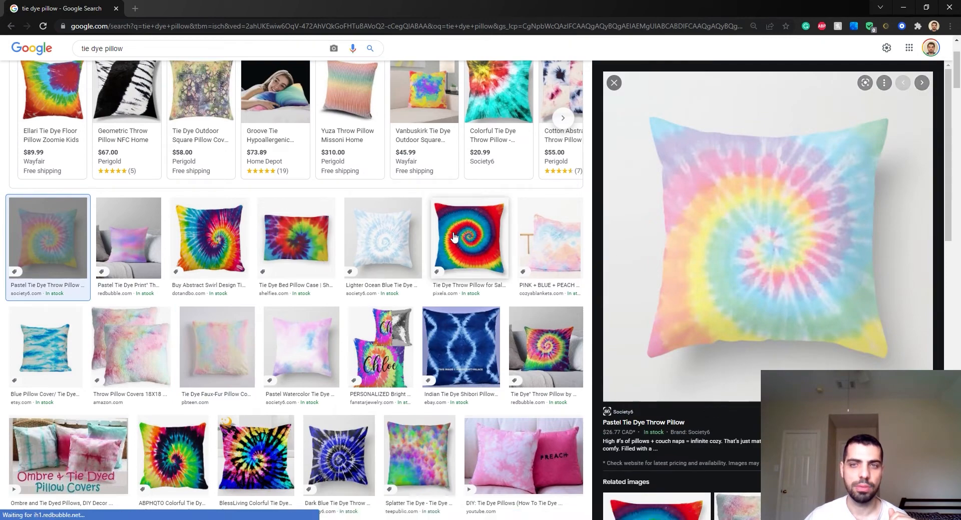
pyautogui.click(454, 237)
pyautogui.scroll(-5, 399, 349)
pyautogui.scroll(4, 398, 349)
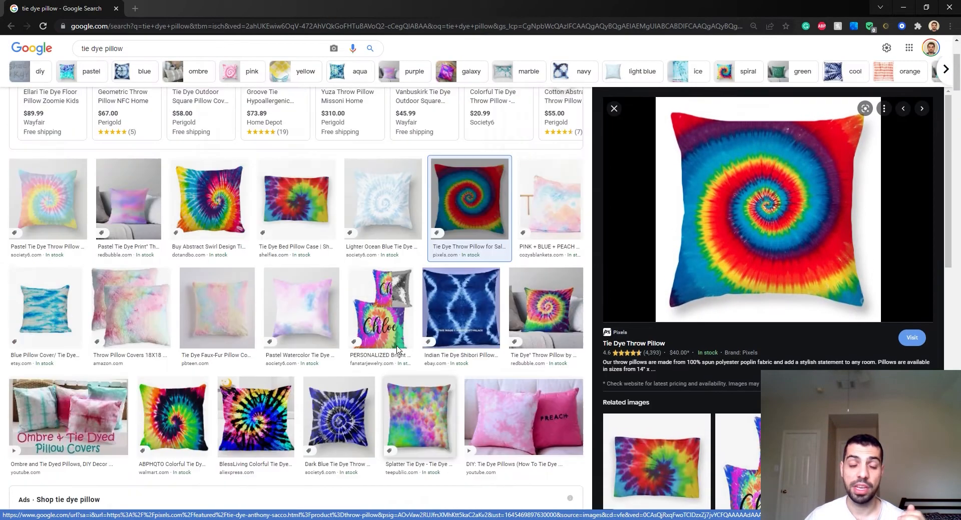
pyautogui.scroll(1, 399, 349)
pyautogui.click(152, 367)
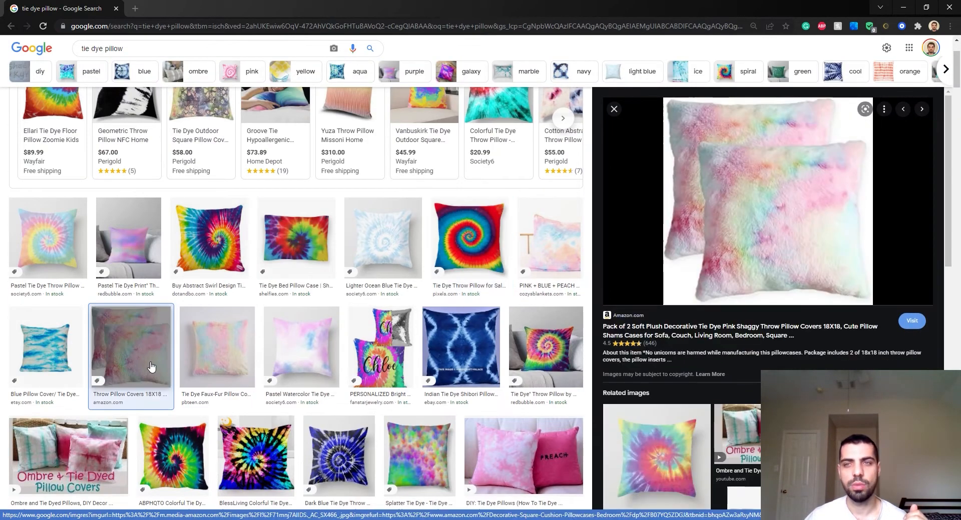
pyautogui.click(208, 378)
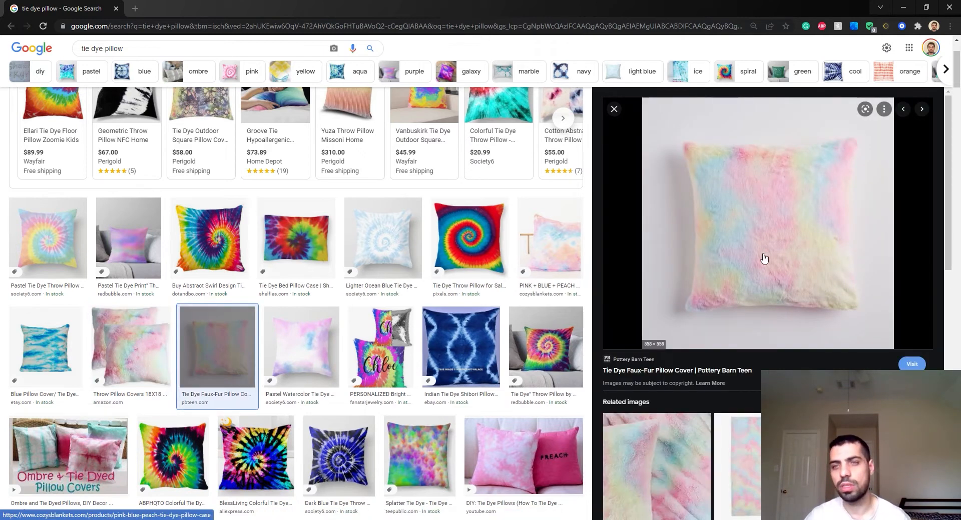
pyautogui.scroll(2, 701, 279)
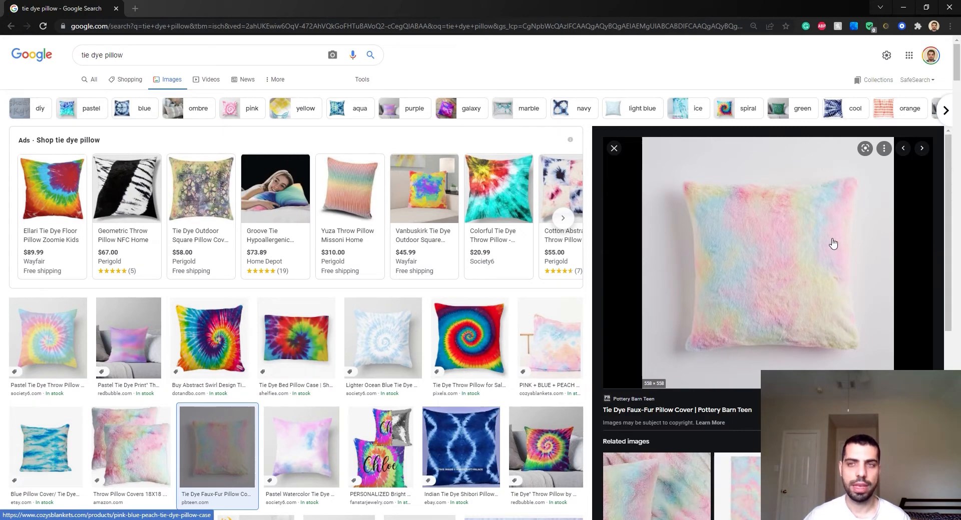
# Switch to KeyShot and resume the paused real-time rendering.
pyautogui.click(904, 7)
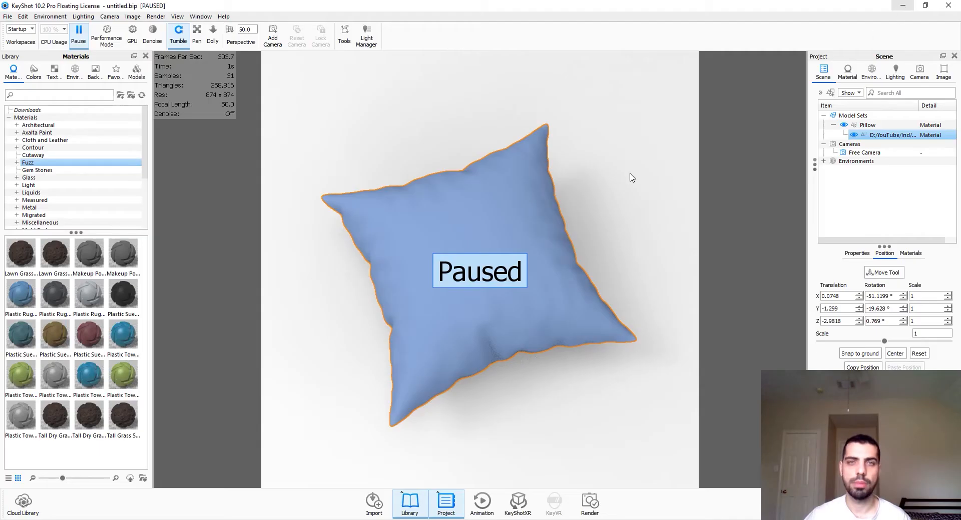
pyautogui.click(79, 44)
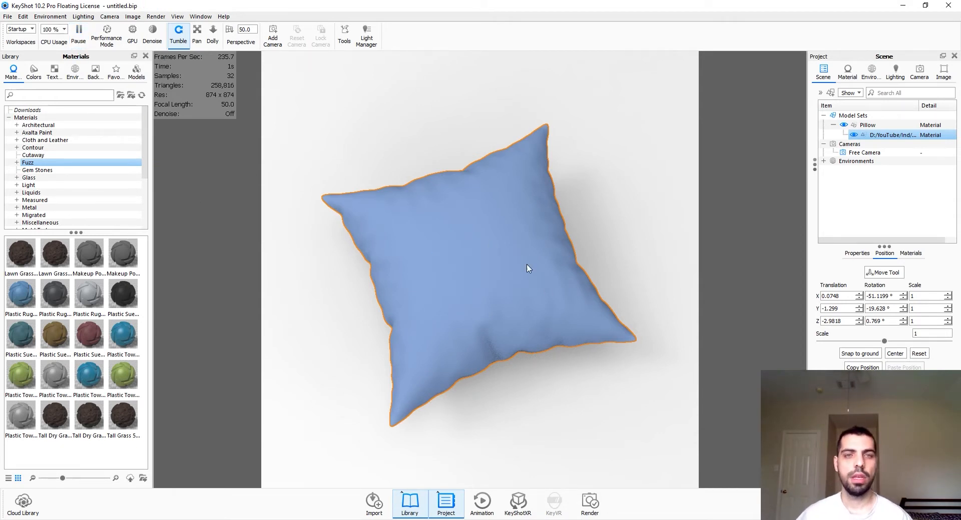
# Open the pillow's material and change its type to Plastic with a roughness of 1.
pyautogui.moveTo(525, 268); pyautogui.dragTo(514, 252)
pyautogui.doubleClick(513, 252)
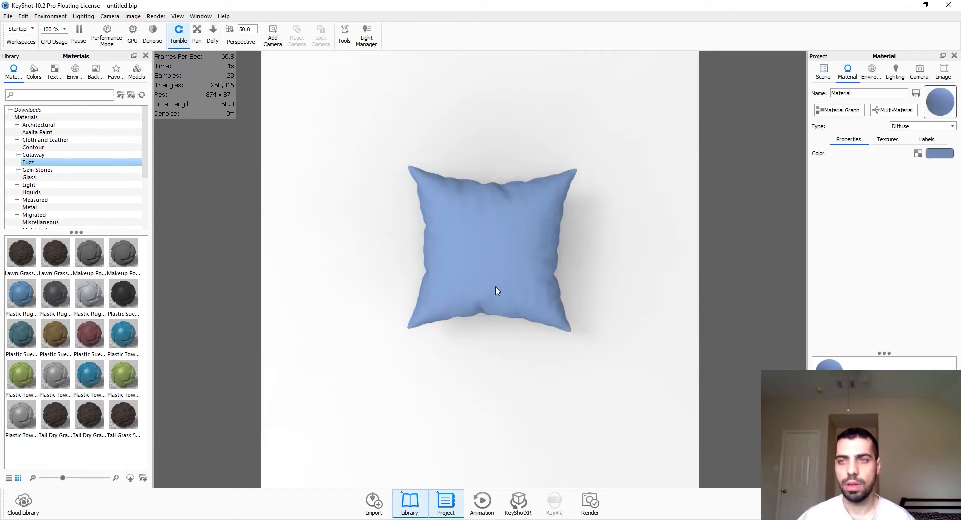
pyautogui.moveTo(495, 292); pyautogui.dragTo(530, 280)
pyautogui.click(923, 126)
pyautogui.click(917, 186)
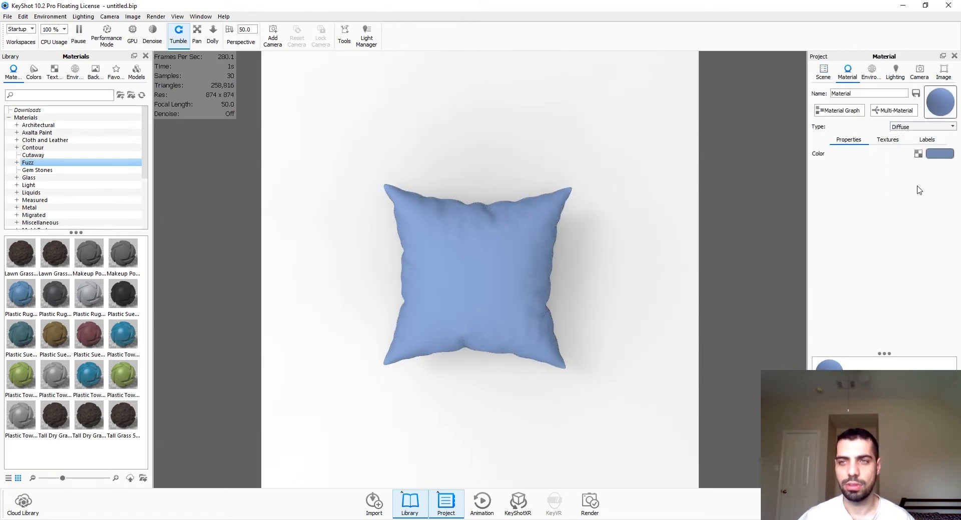
pyautogui.moveTo(539, 299); pyautogui.dragTo(582, 290)
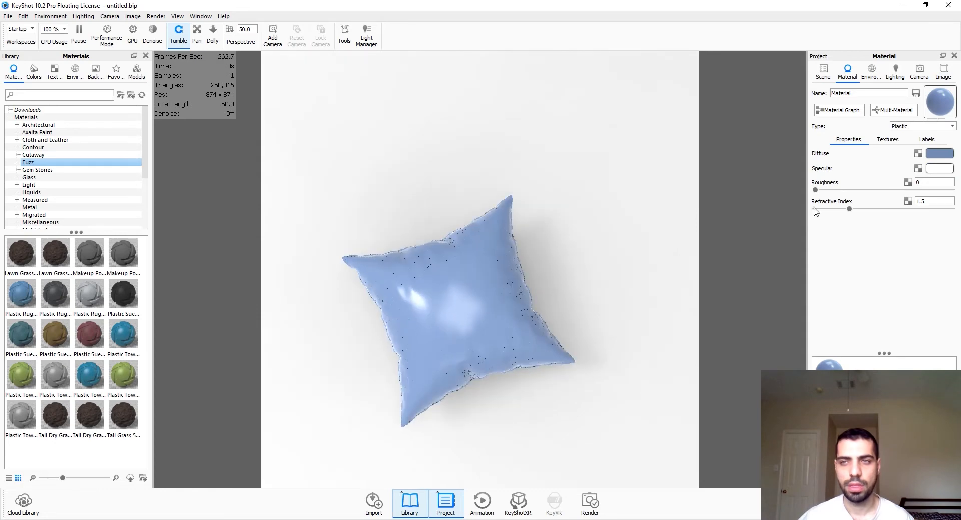
pyautogui.moveTo(940, 180); pyautogui.dragTo(598, 183)
pyautogui.write('1')
pyautogui.press('Return')
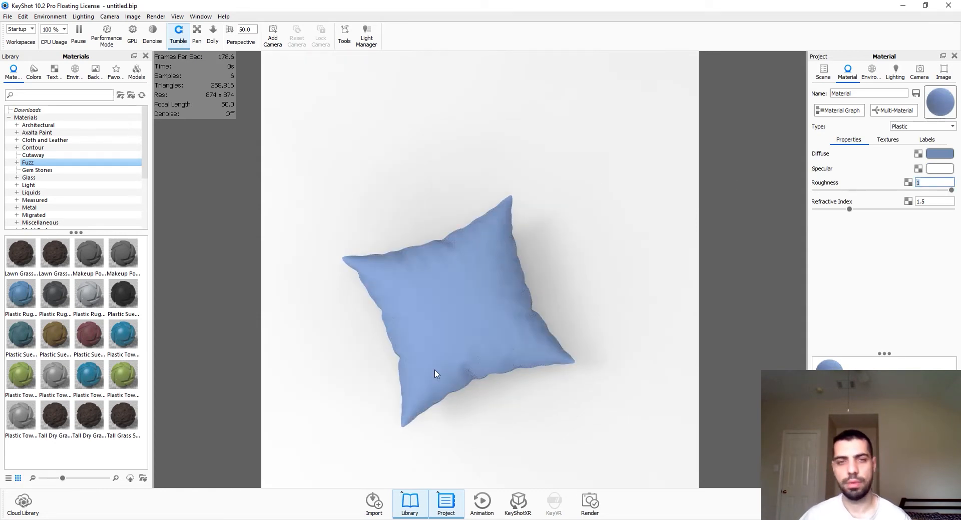
# Open the pillow's material graph and add a Camouflage texture node.
pyautogui.moveTo(436, 373); pyautogui.dragTo(540, 280)
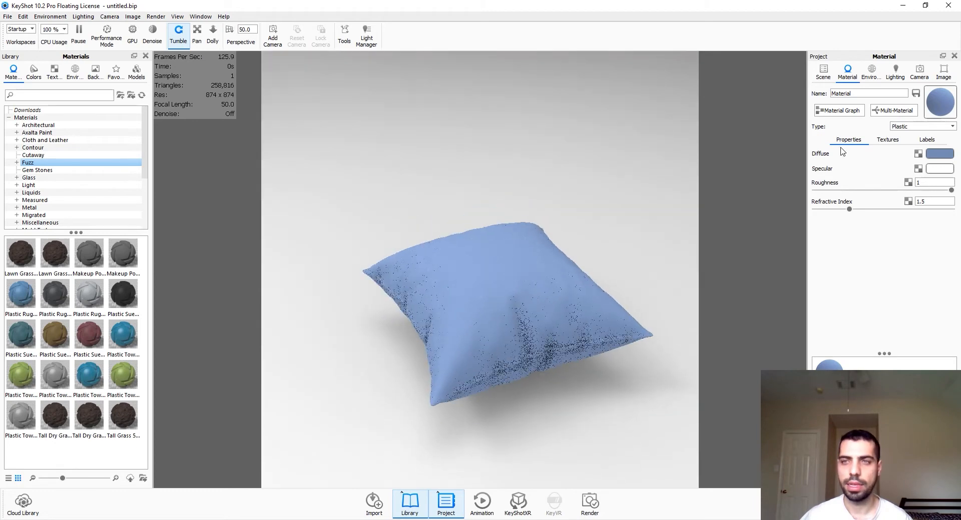
pyautogui.click(839, 111)
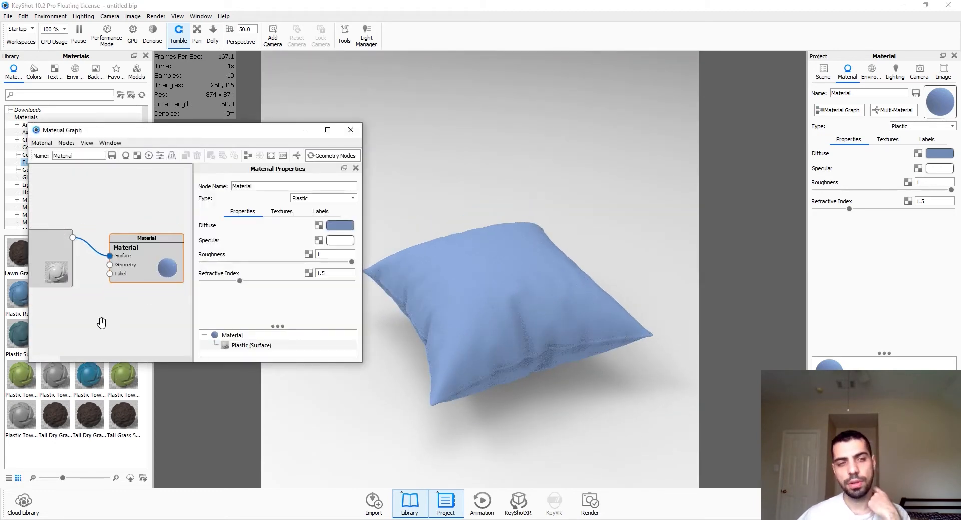
pyautogui.moveTo(195, 136); pyautogui.dragTo(277, 130)
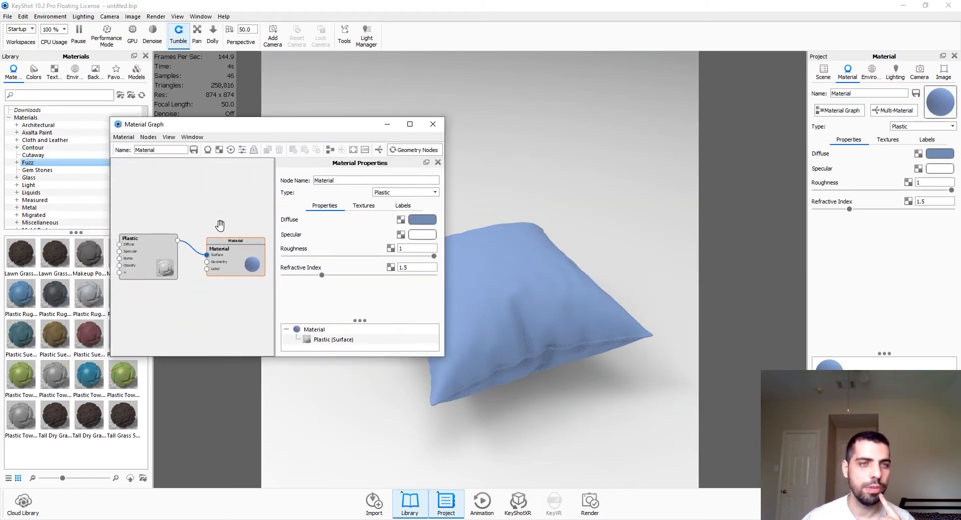
pyautogui.scroll(-2, 160, 203)
pyautogui.rightClick(161, 206)
pyautogui.moveTo(191, 237)
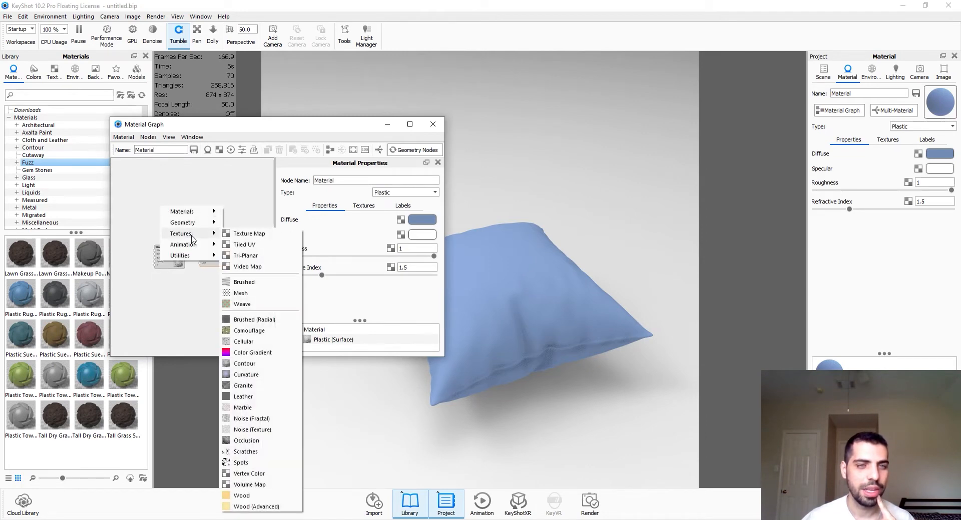
pyautogui.click(260, 334)
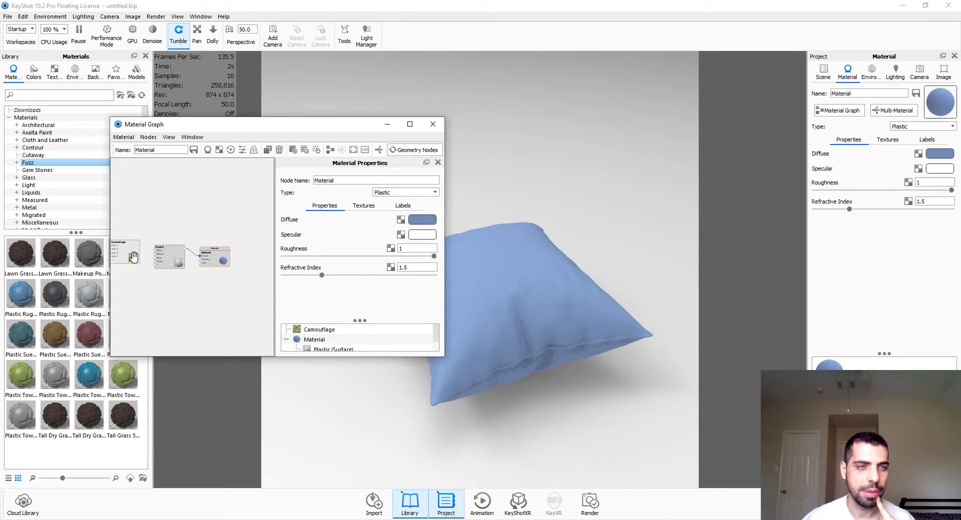
# Add a Color Gradient node, wire Camouflage through it into the Plastic node's diffuse input, and arrange the nodes.
pyautogui.rightClick(191, 206)
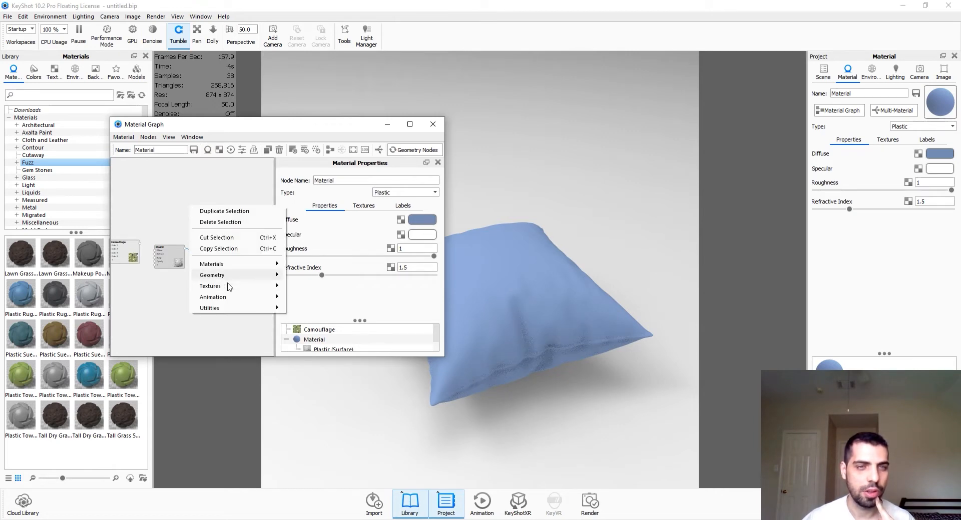
pyautogui.moveTo(229, 288)
pyautogui.click(330, 381)
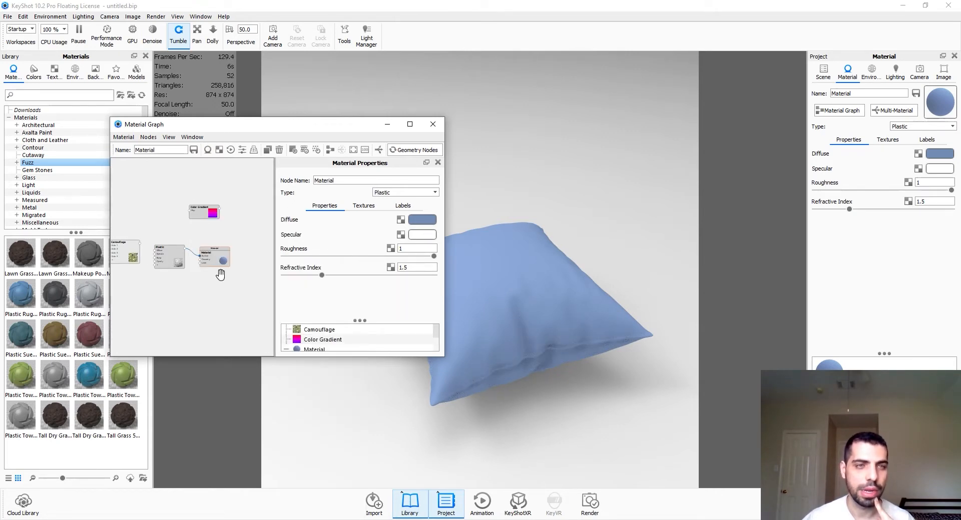
pyautogui.moveTo(123, 249); pyautogui.dragTo(168, 258)
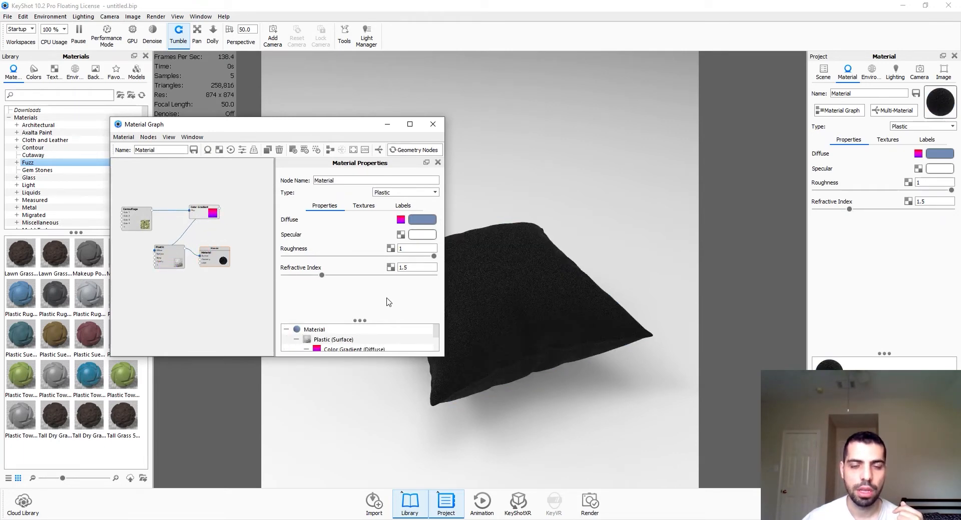
pyautogui.click(310, 152)
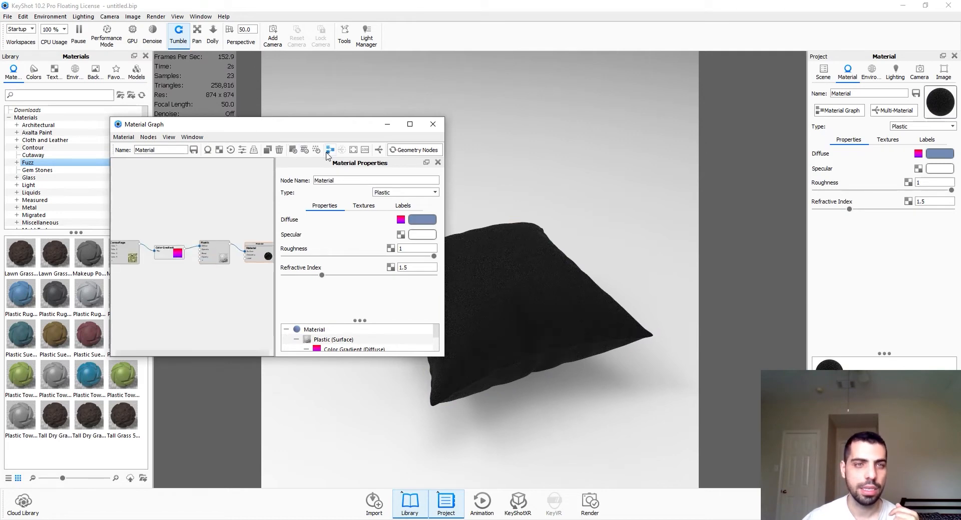
# Open the Camouflage node's properties and preview its pattern alone on the pillow.
pyautogui.moveTo(308, 124); pyautogui.dragTo(336, 118)
pyautogui.click(240, 285)
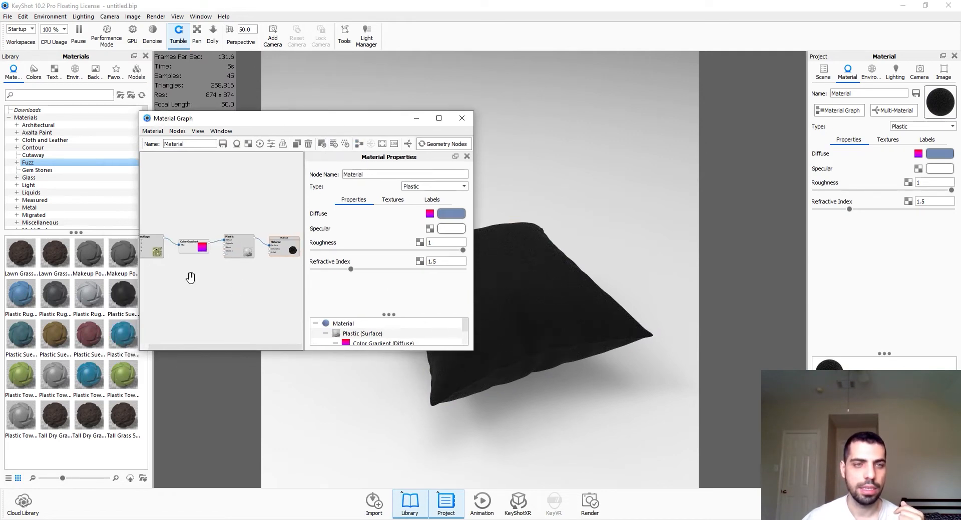
pyautogui.scroll(3, 200, 279)
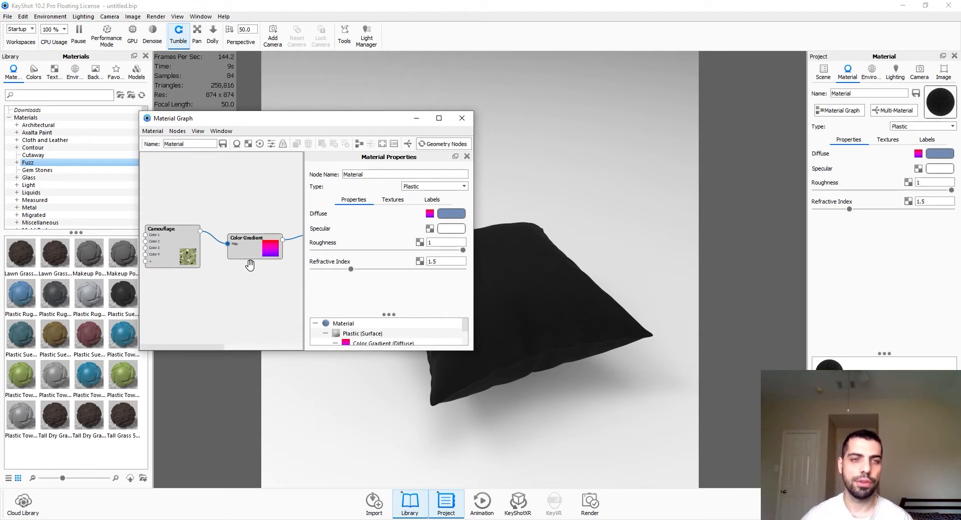
pyautogui.click(167, 256)
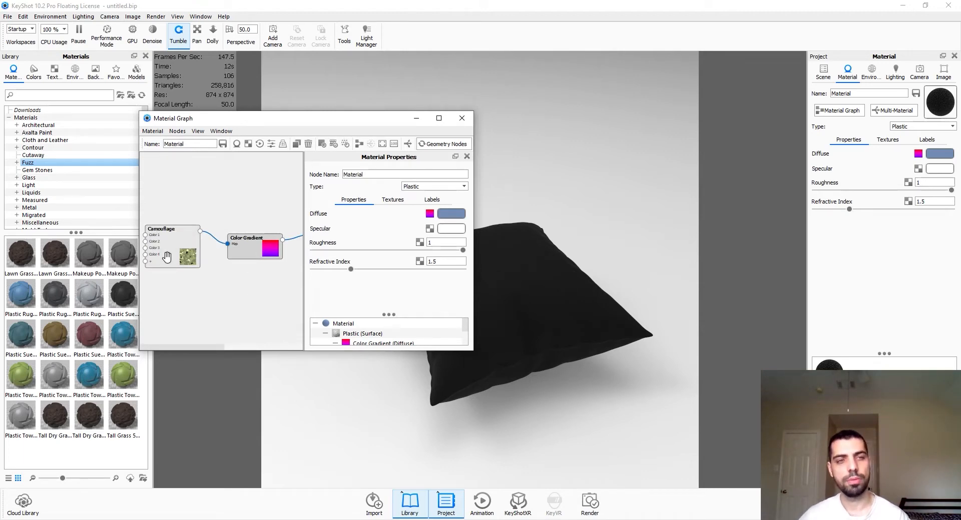
pyautogui.doubleClick(166, 257)
pyautogui.moveTo(324, 121); pyautogui.dragTo(198, 143)
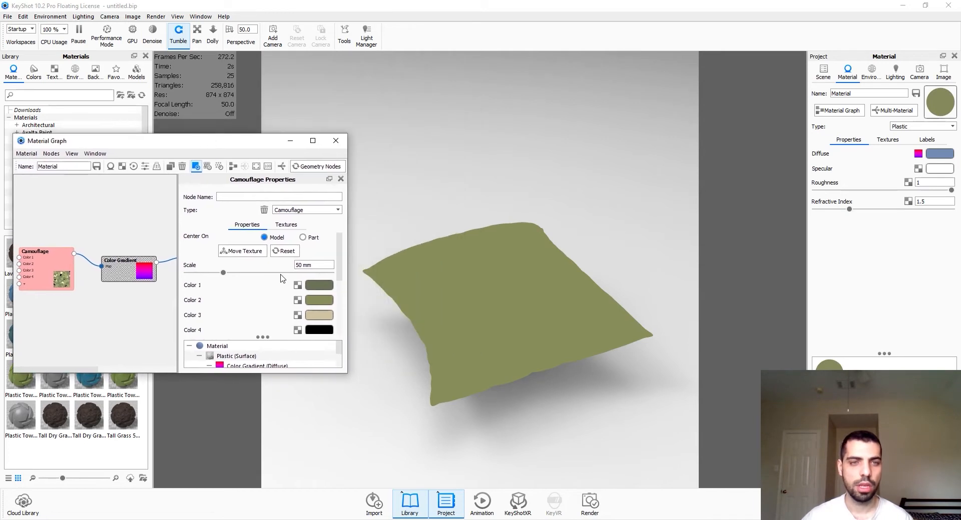
# Set the camouflage texture's scale to 1 mm.
pyautogui.moveTo(315, 265); pyautogui.dragTo(259, 265)
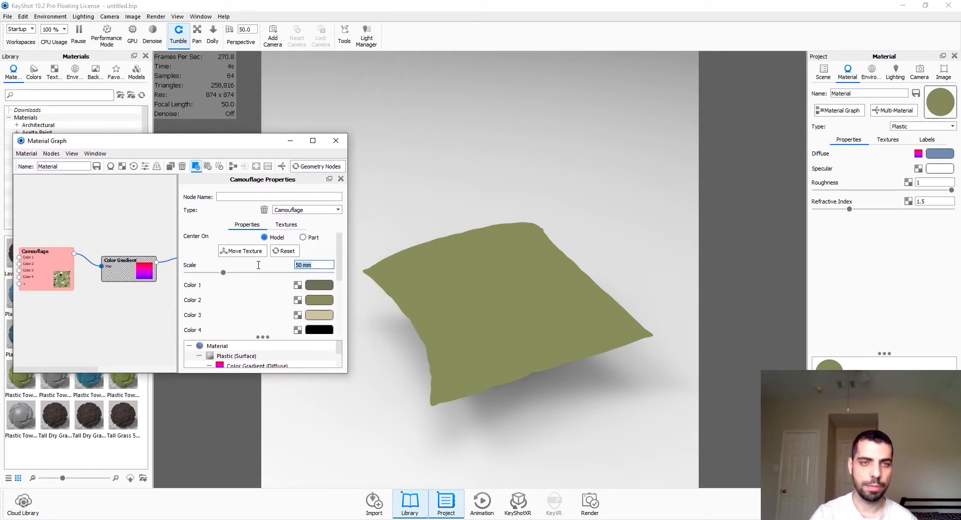
pyautogui.write('1')
pyautogui.press('Return')
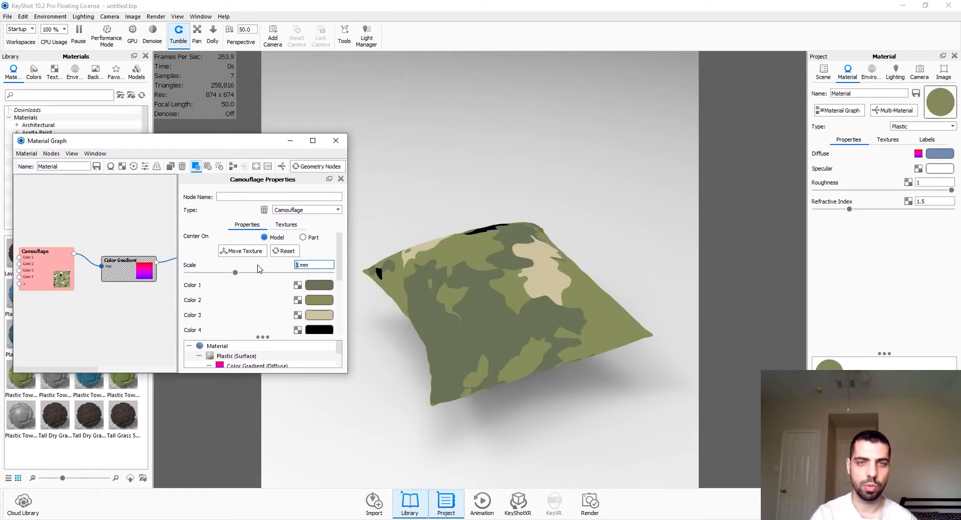
# Set the camouflage texture's distortion to 3.
pyautogui.moveTo(485, 265); pyautogui.dragTo(509, 386)
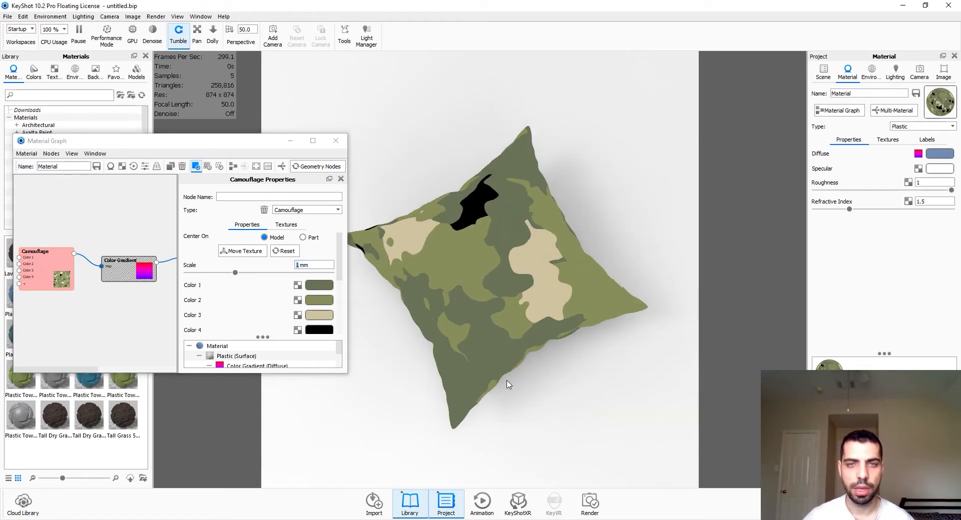
pyautogui.scroll(-2, 314, 302)
pyautogui.scroll(-1, 314, 302)
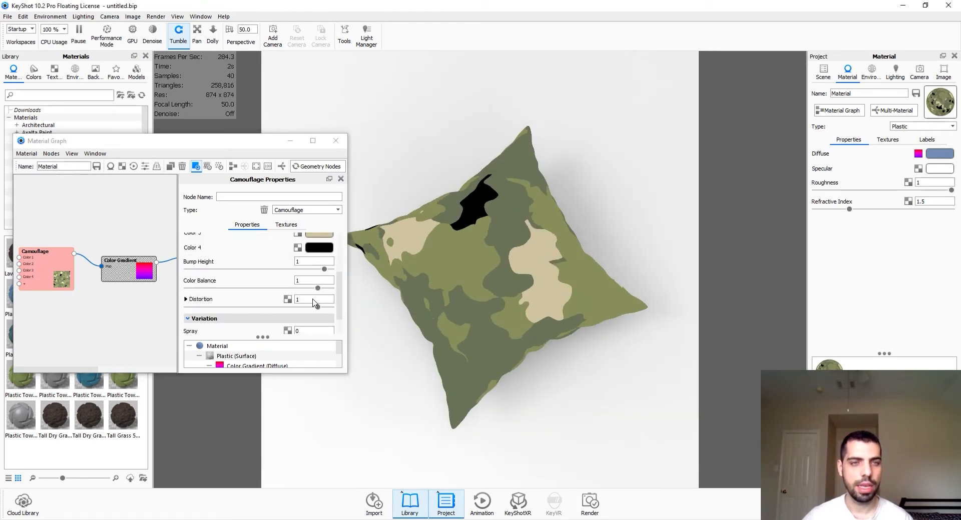
pyautogui.click(308, 262)
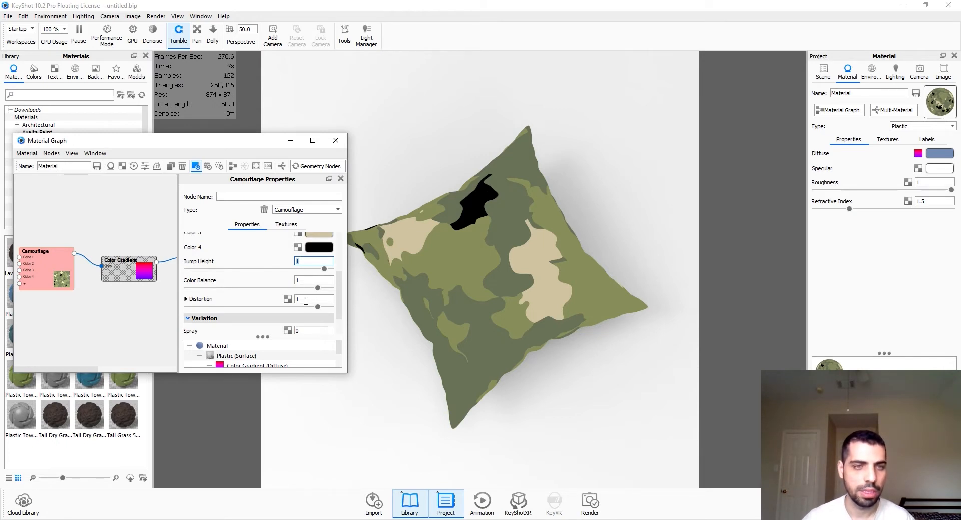
pyautogui.click(307, 300)
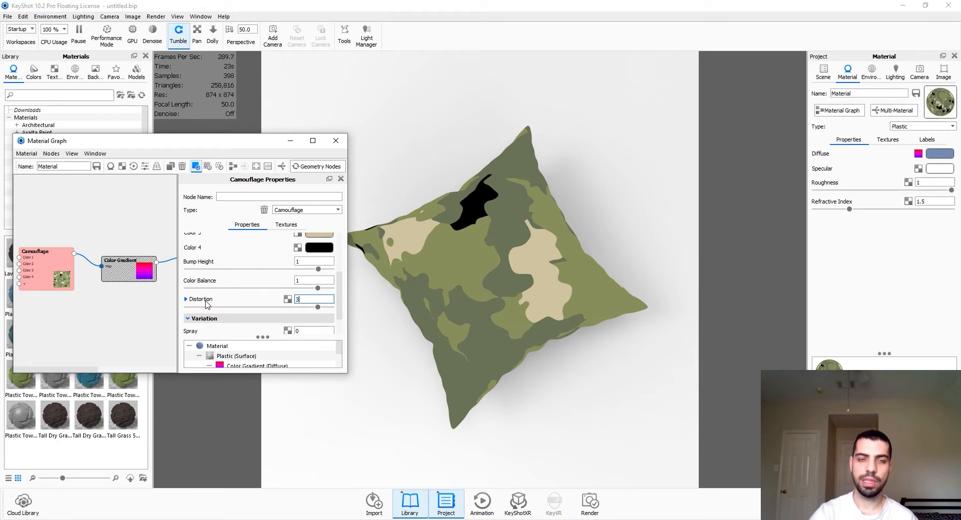
pyautogui.press('Return')
# Set the camouflage texture's color balance to 3.
pyautogui.hotkey('shift', 'Tab')
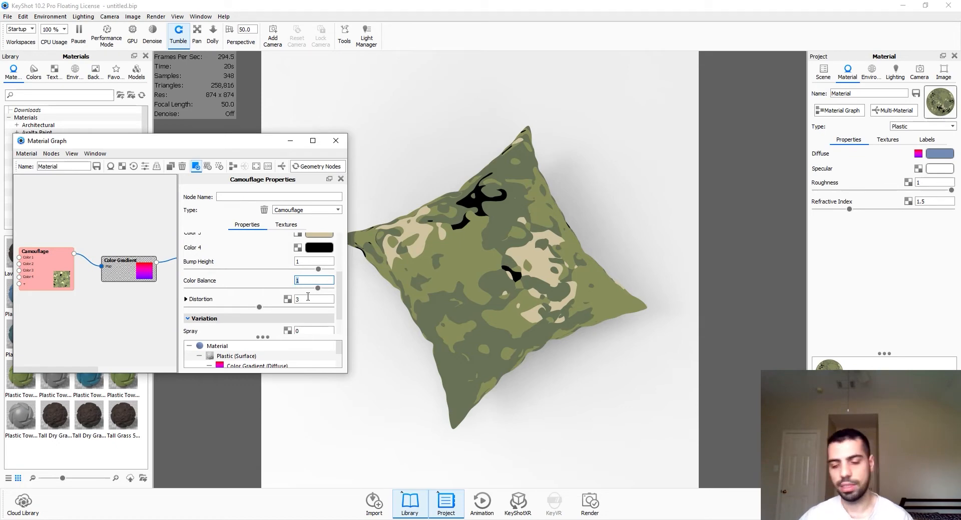
pyautogui.write('3')
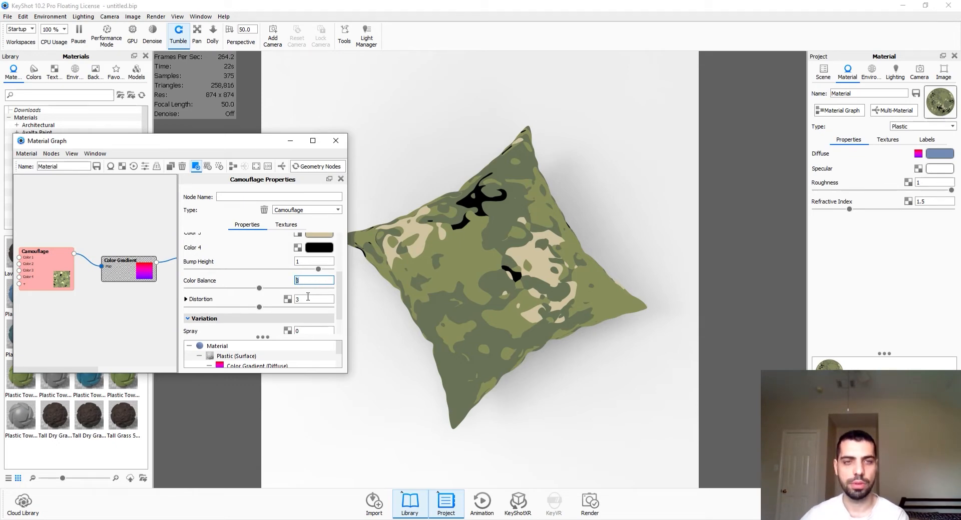
pyautogui.press('Tab')
pyautogui.scroll(-1, 309, 290)
pyautogui.scroll(2, 314, 273)
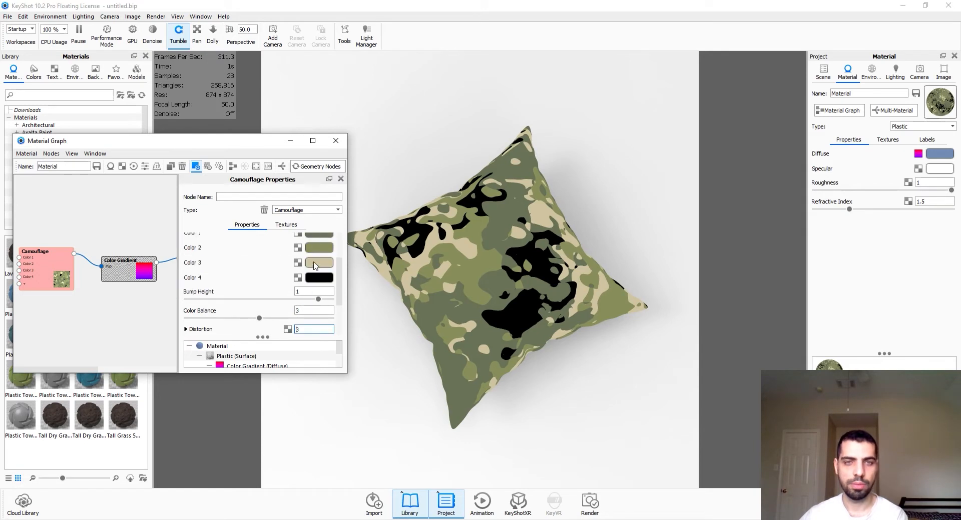
pyautogui.scroll(-3, 280, 310)
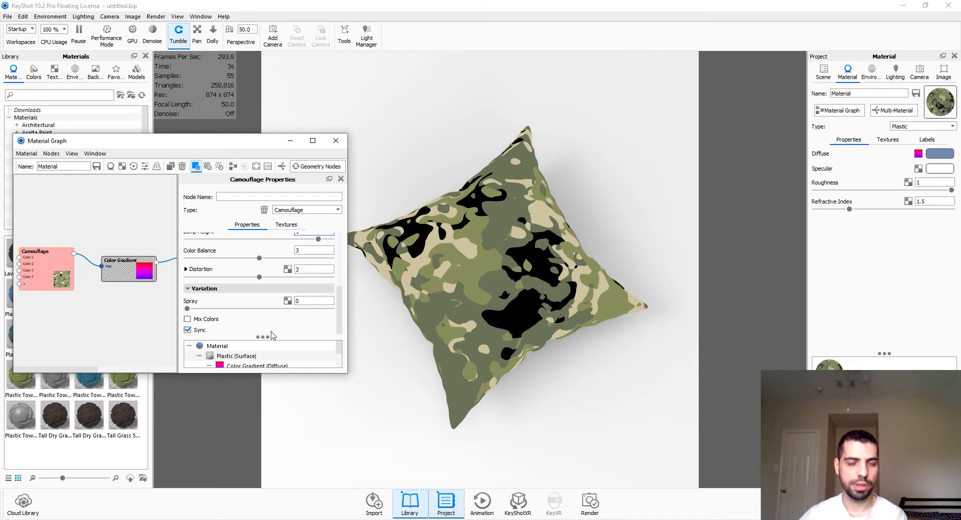
# Set the camouflage texture's spray to 5 under its variation settings.
pyautogui.click(313, 300)
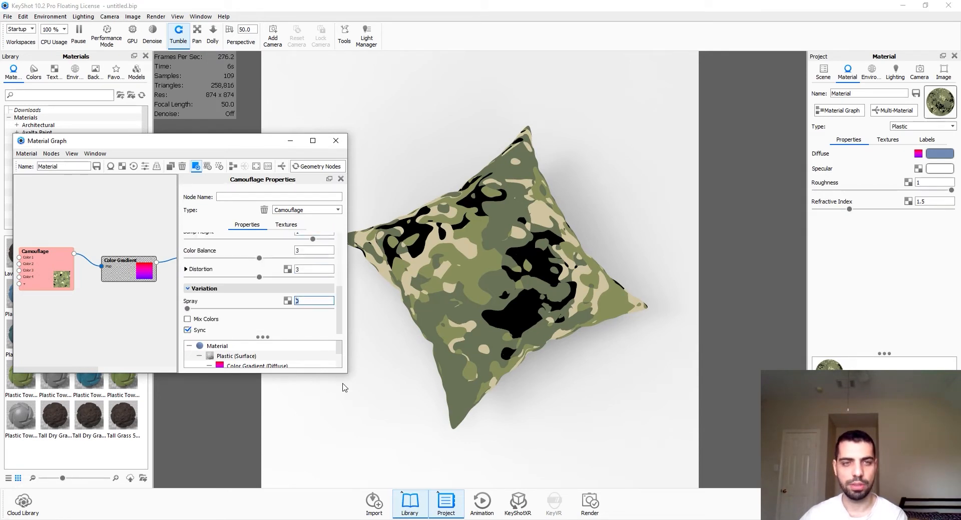
pyautogui.write('5')
pyautogui.press('Return')
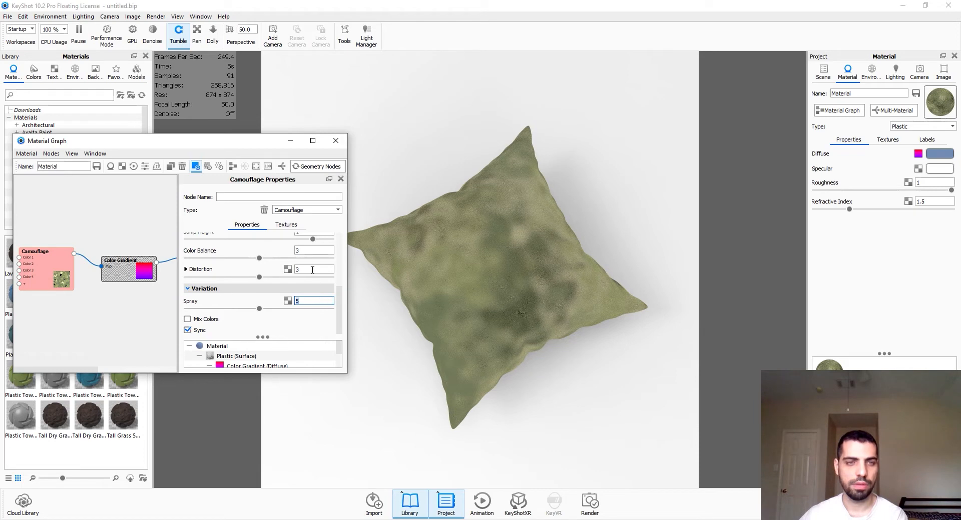
# Set the camouflage texture's scale to 2 mm.
pyautogui.moveTo(312, 269); pyautogui.dragTo(291, 271)
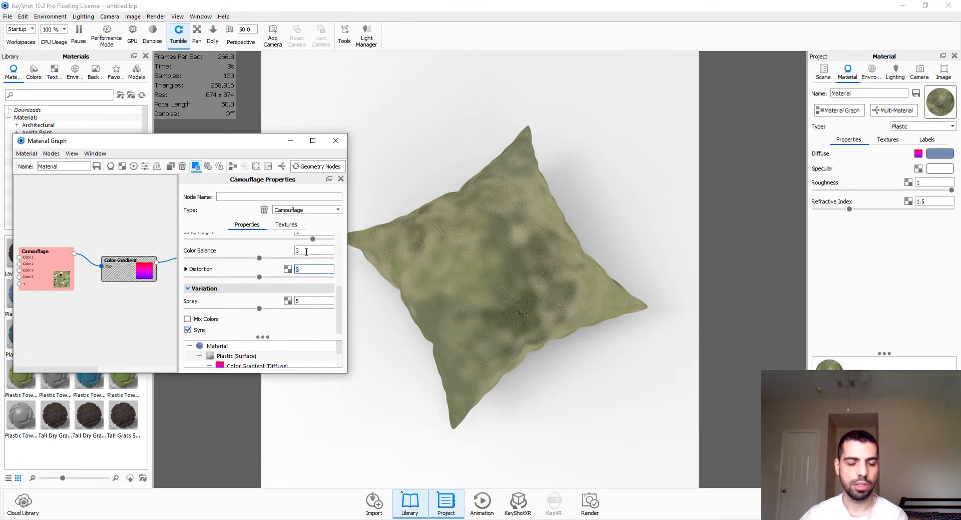
pyautogui.scroll(5, 306, 300)
pyautogui.doubleClick(312, 265)
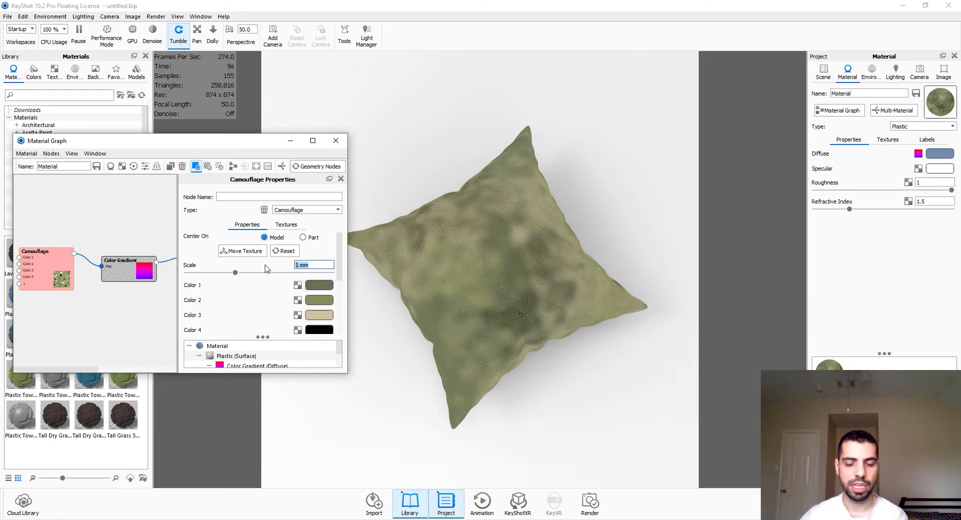
pyautogui.write('3')
pyautogui.press('Return')
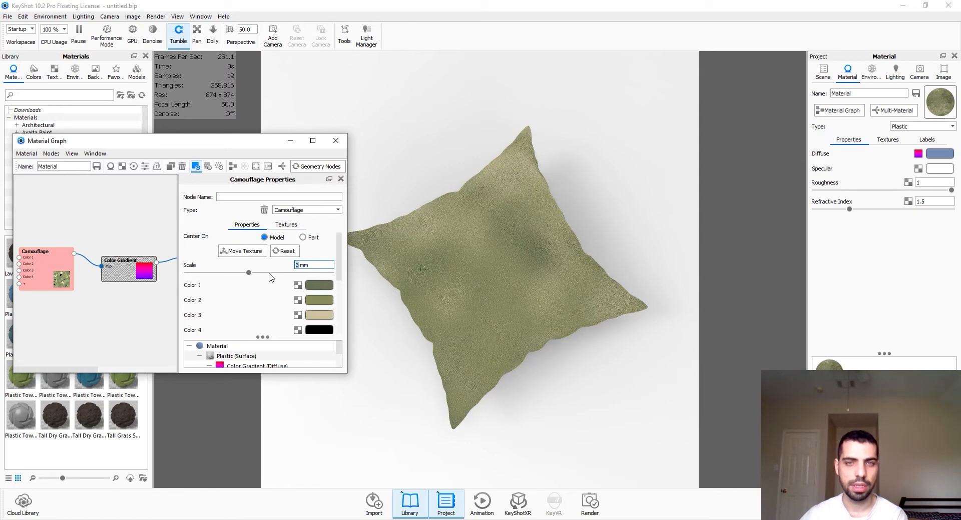
pyautogui.press('Down')
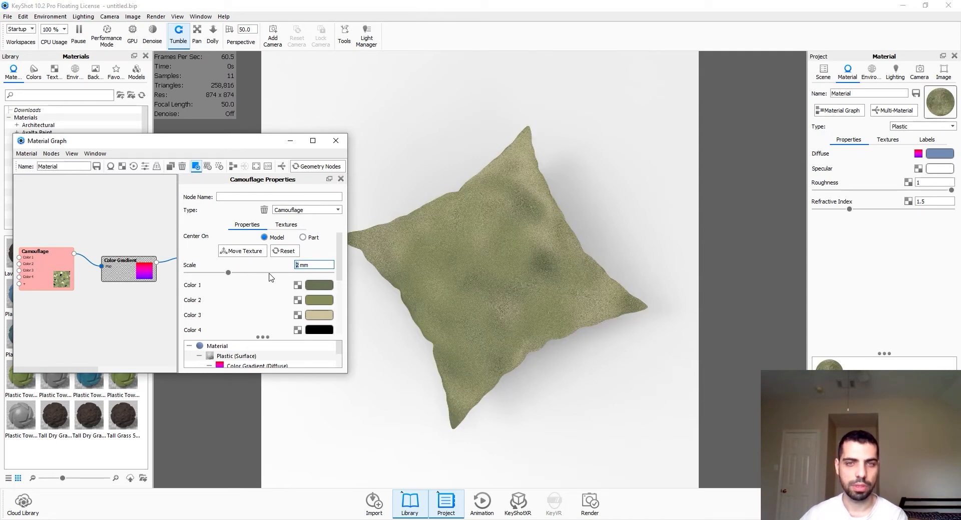
# Increase the camouflage texture's distortion to 5.
pyautogui.moveTo(475, 339); pyautogui.dragTo(487, 311)
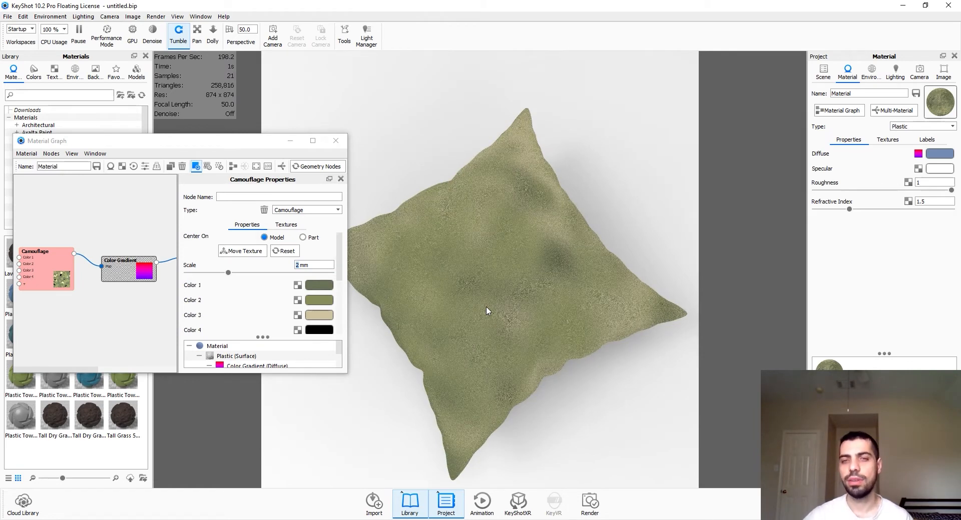
pyautogui.scroll(-1, 339, 300)
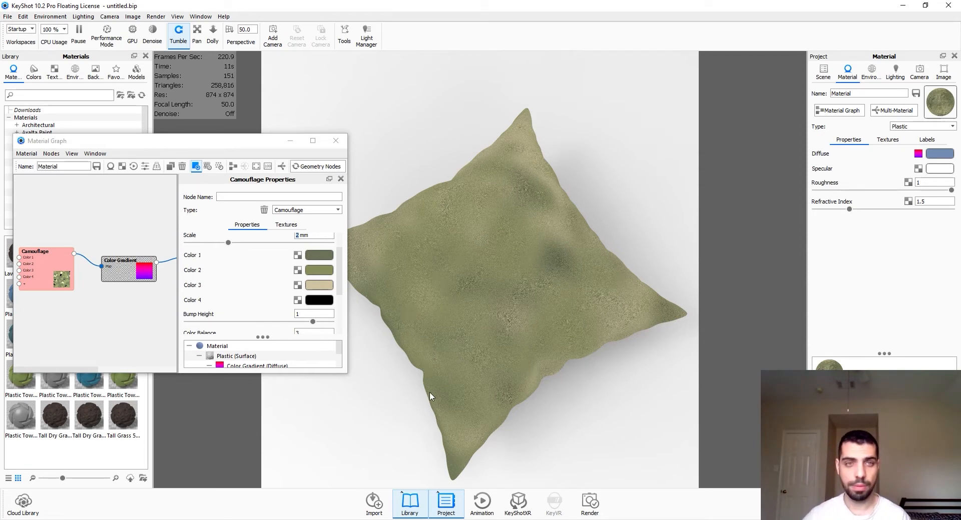
pyautogui.scroll(-2, 261, 310)
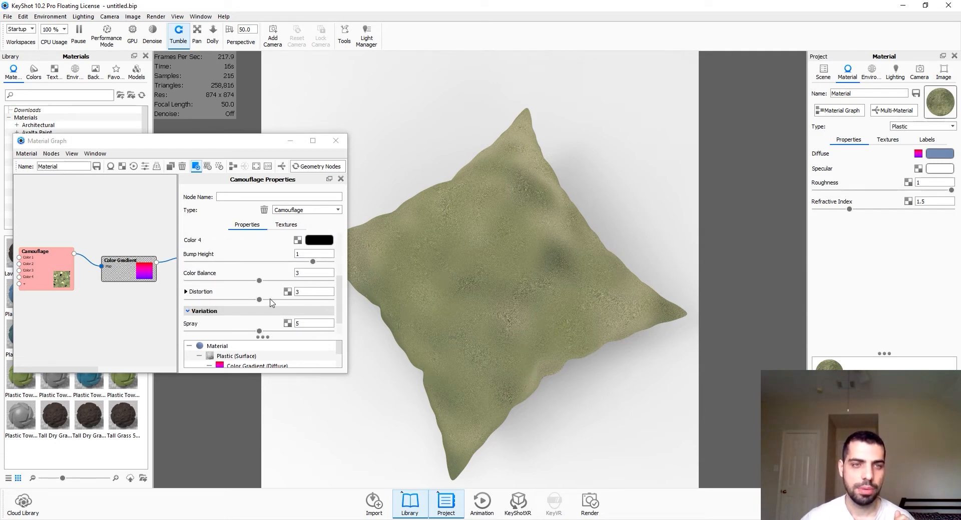
pyautogui.click(259, 300)
pyautogui.moveTo(234, 304); pyautogui.dragTo(308, 300)
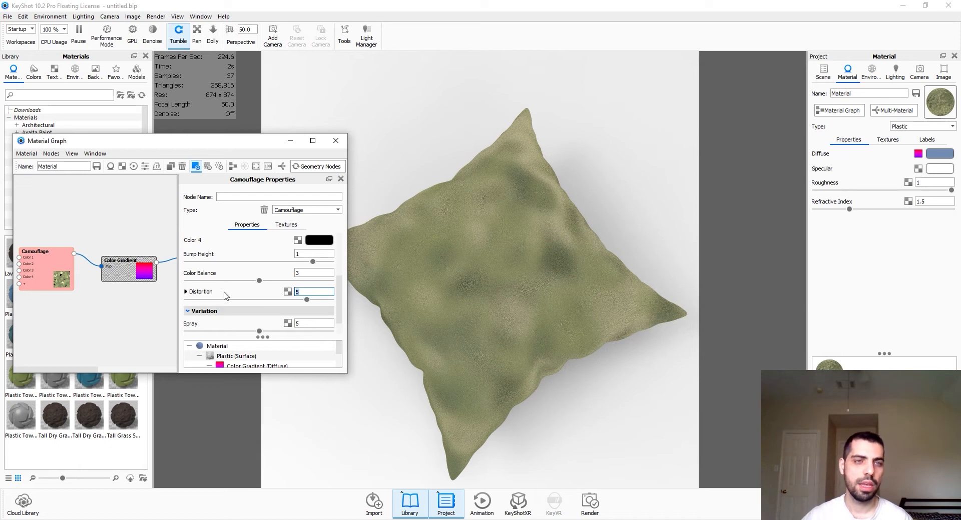
# Set the camouflage texture's spray to 4.
pyautogui.scroll(-1, 224, 304)
pyautogui.moveTo(306, 301); pyautogui.dragTo(286, 303)
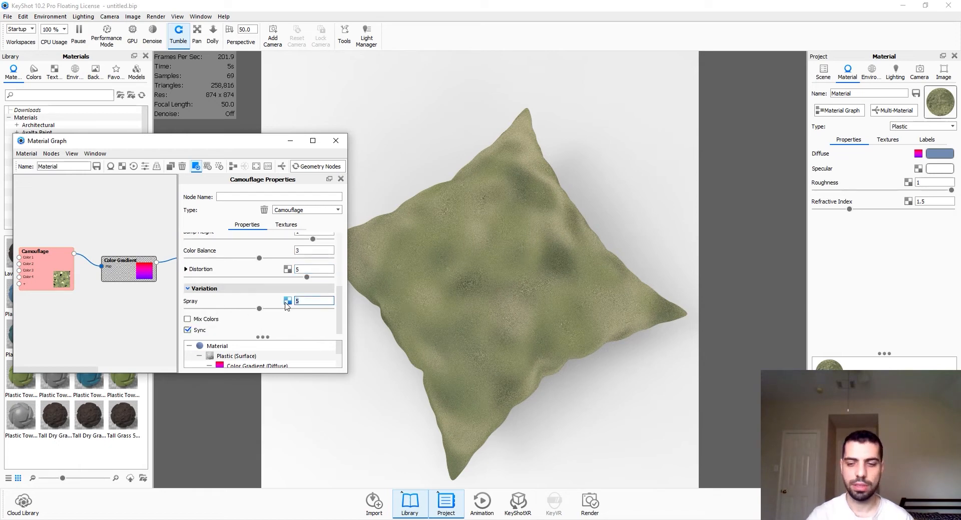
pyautogui.write('4')
pyautogui.press('Return')
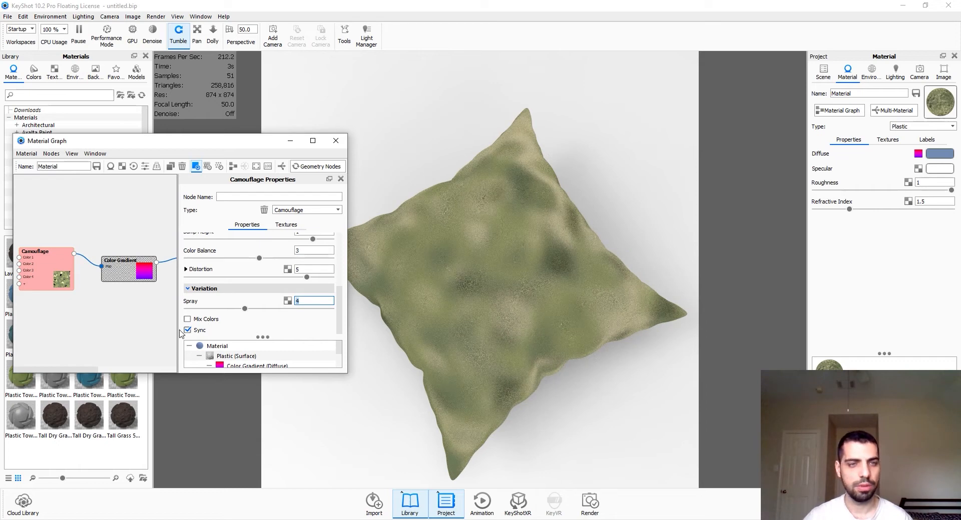
# Turn off the camouflage preview, open the Color Gradient node's properties and preview that node alone on the pillow.
pyautogui.scroll(5, 258, 326)
pyautogui.moveTo(273, 145); pyautogui.dragTo(269, 21)
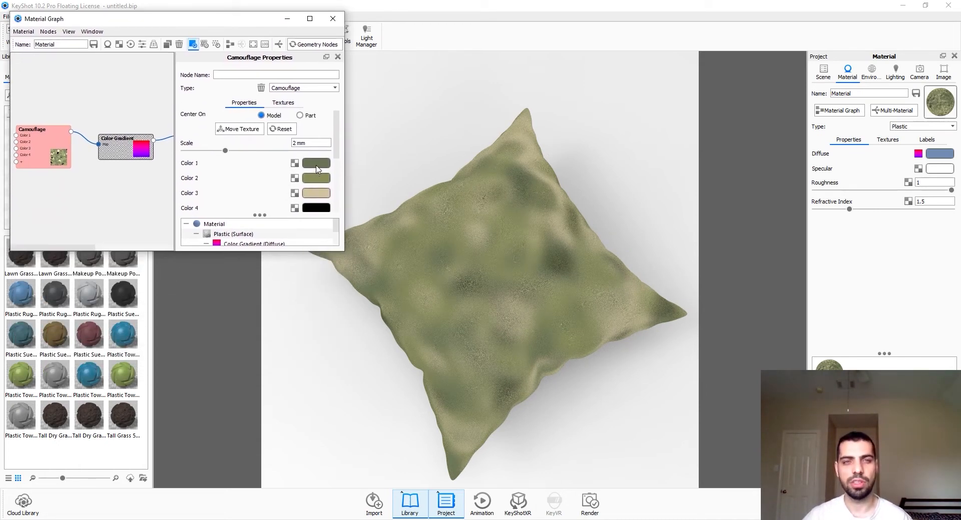
pyautogui.scroll(-2, 314, 193)
pyautogui.scroll(2, 313, 201)
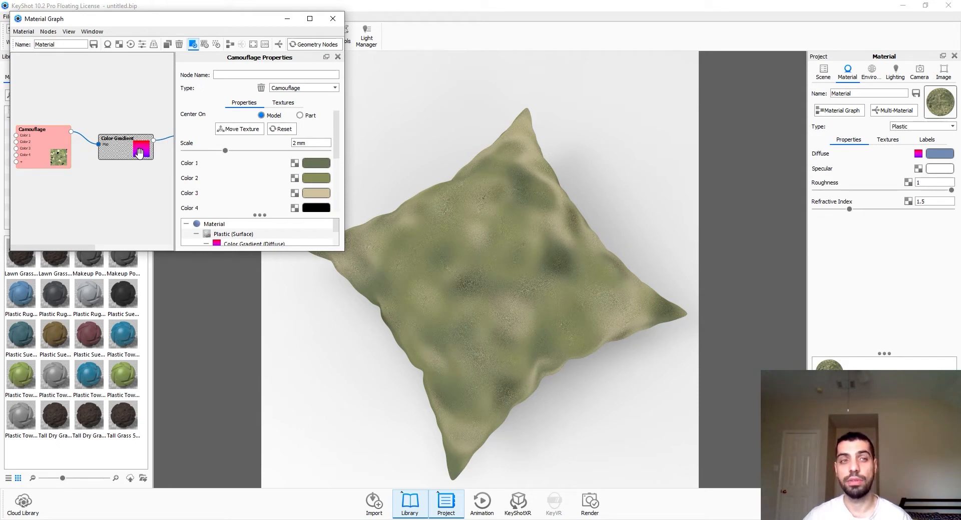
pyautogui.press('c')
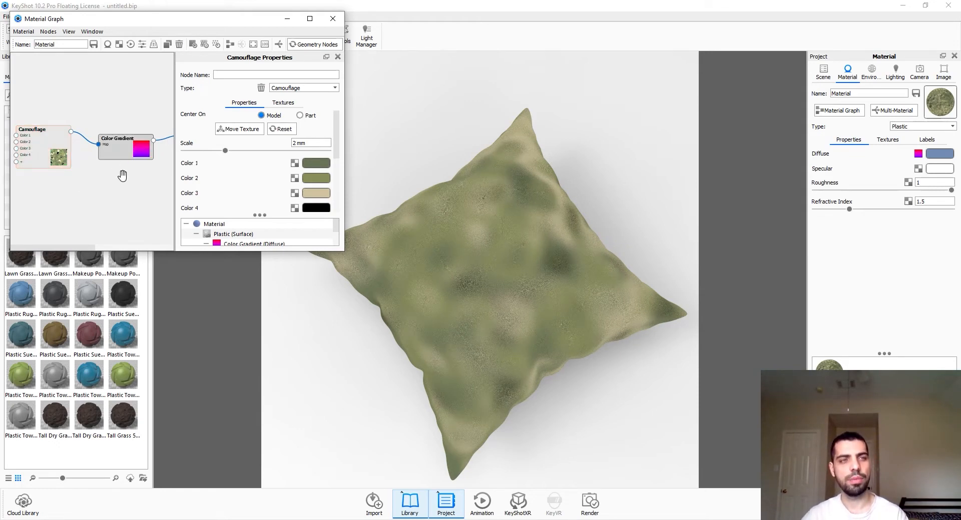
pyautogui.click(129, 151)
pyautogui.doubleClick(129, 151)
pyautogui.moveTo(142, 195); pyautogui.dragTo(128, 194)
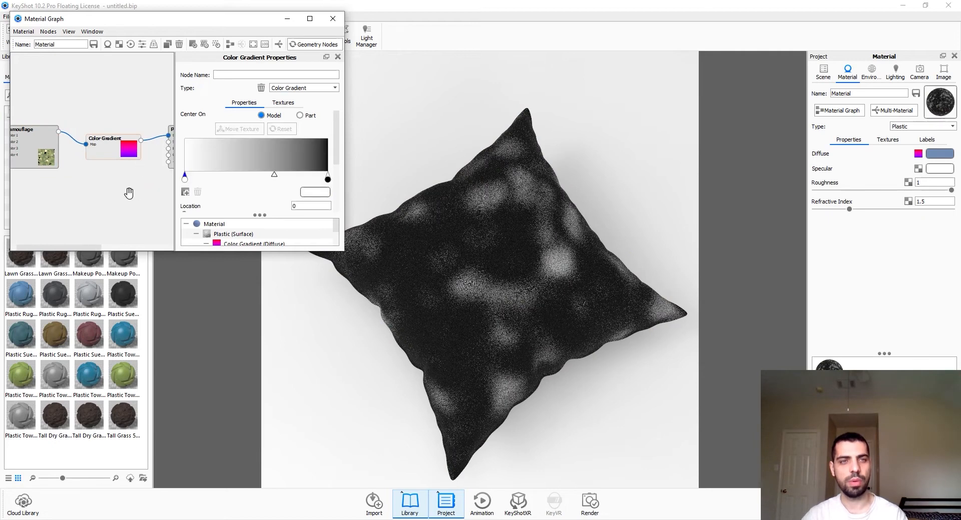
pyautogui.press('c')
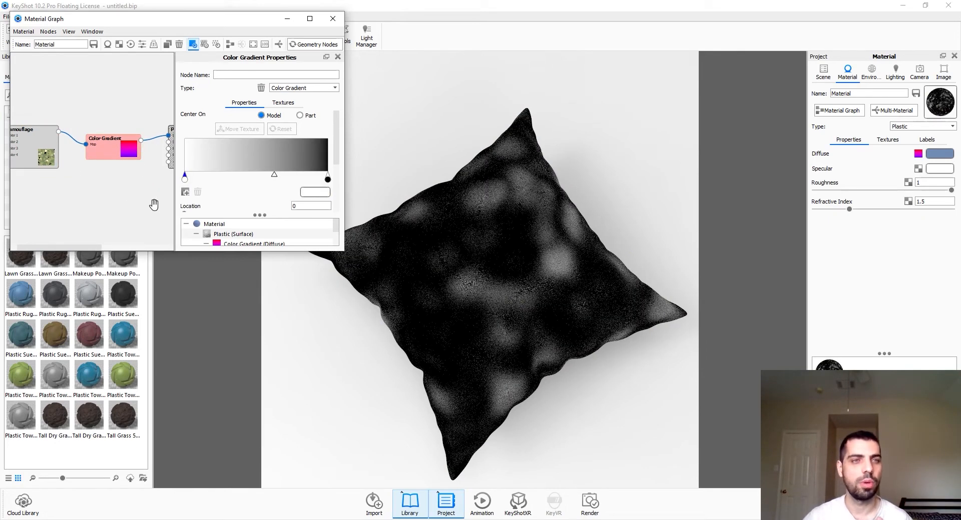
# Add five color stops between the white and black ends of the gradient and spread them out roughly evenly.
pyautogui.click(217, 165)
pyautogui.click(280, 165)
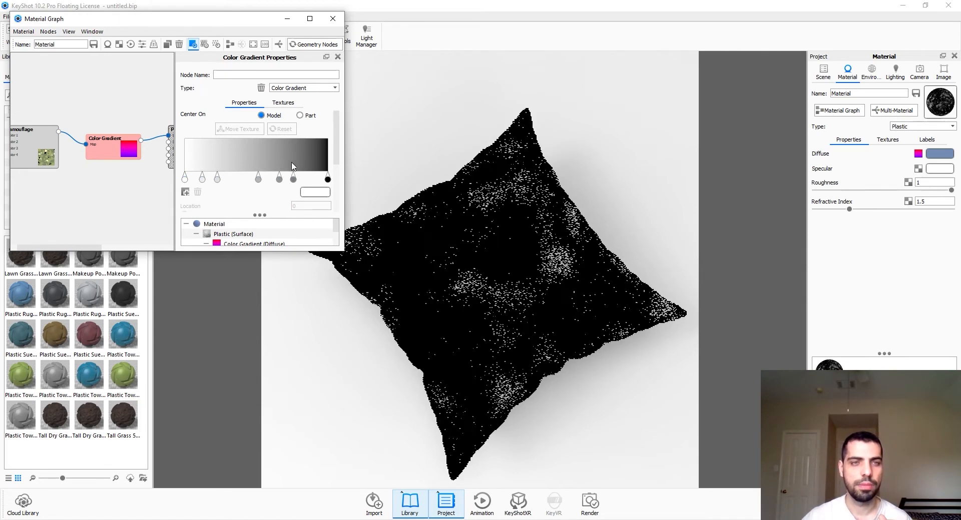
pyautogui.moveTo(217, 178); pyautogui.dragTo(303, 180)
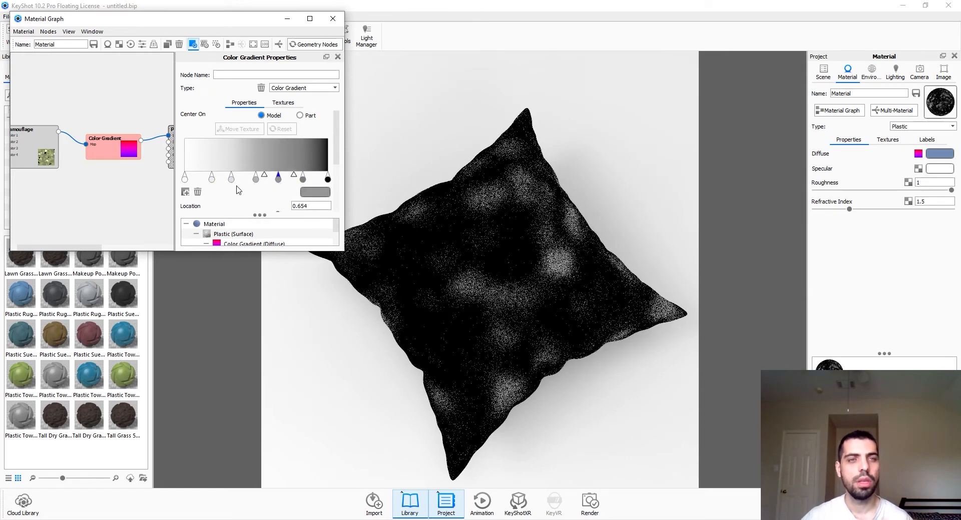
pyautogui.moveTo(214, 183); pyautogui.dragTo(231, 181)
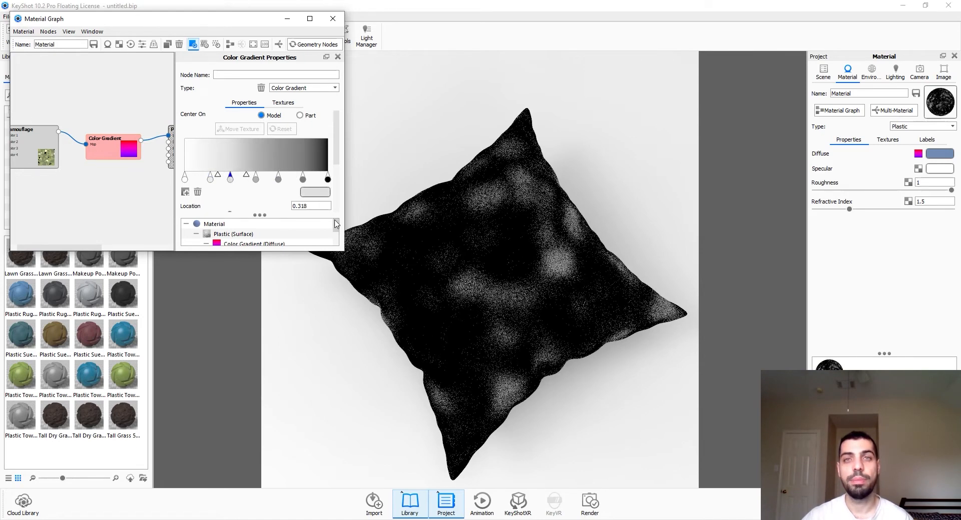
# Place KeyShot beside the browser's tie-dye pillow reference and sample a pale yellow from the pillow for the gradient's first stop.
pyautogui.moveTo(554, 9); pyautogui.dragTo(203, 17)
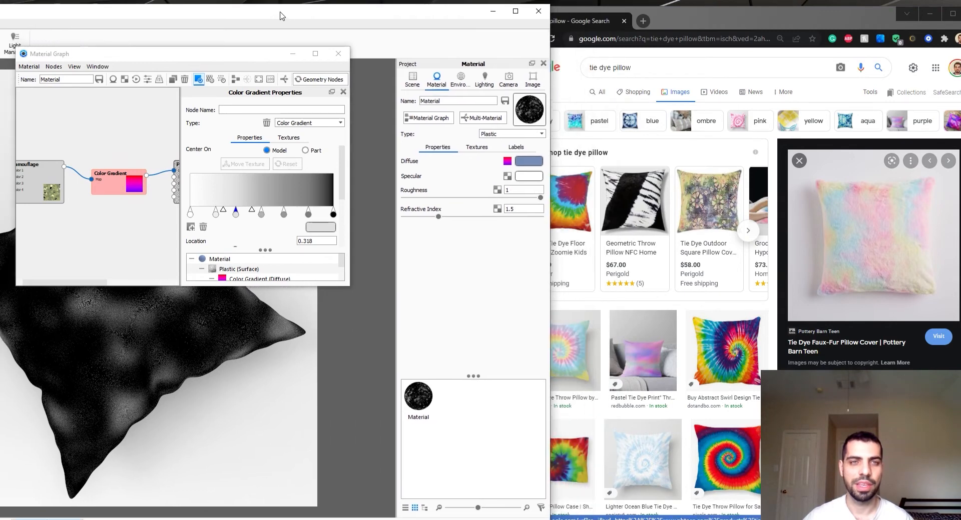
pyautogui.moveTo(832, 24); pyautogui.dragTo(760, 22)
pyautogui.click(192, 215)
pyautogui.doubleClick(192, 218)
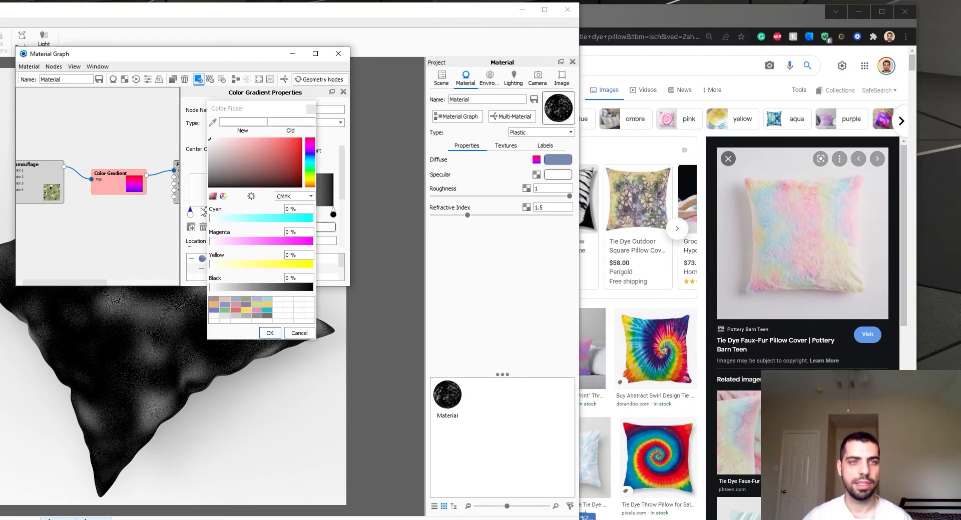
pyautogui.click(213, 122)
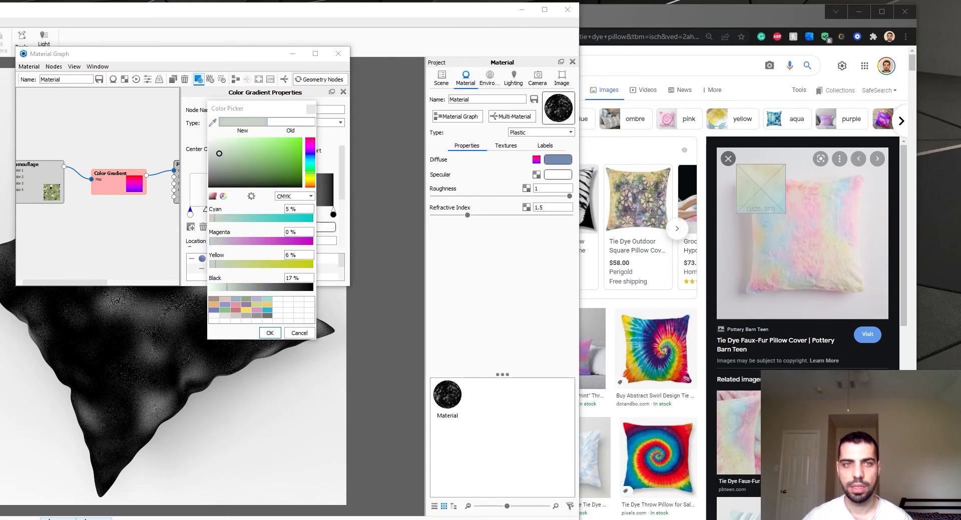
pyautogui.click(760, 193)
pyautogui.click(270, 333)
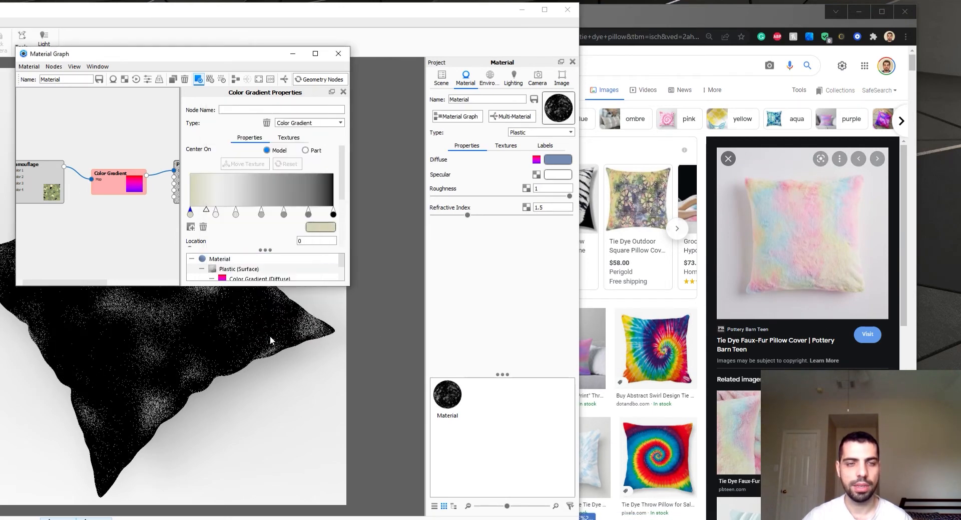
# Sample a light blue for the gradient's second stop and a muted grey-green for its third stop from the reference pillow.
pyautogui.doubleClick(216, 216)
pyautogui.click(213, 122)
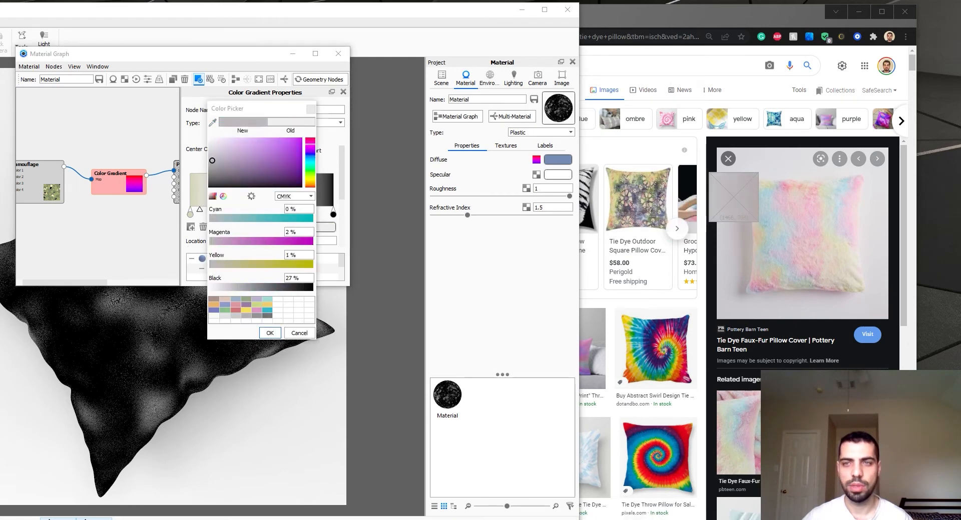
pyautogui.click(761, 196)
pyautogui.click(270, 333)
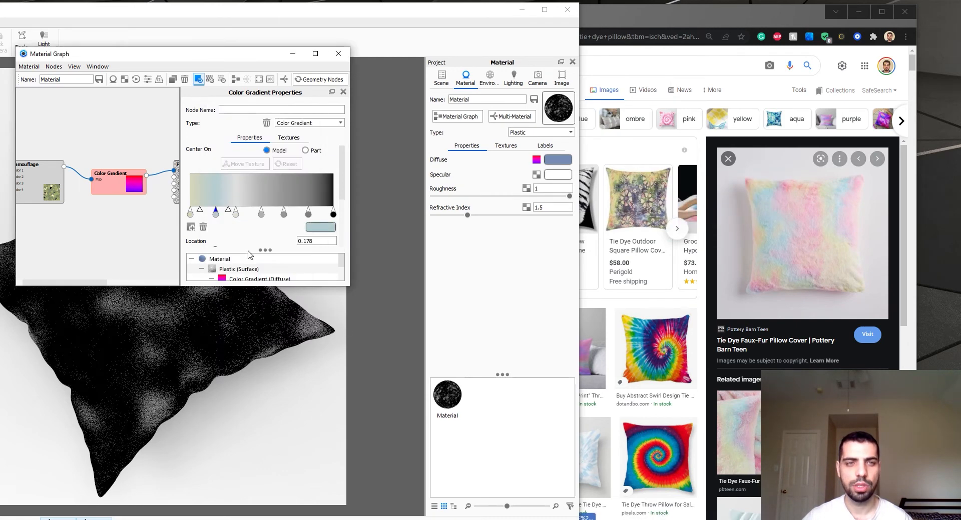
pyautogui.doubleClick(235, 215)
pyautogui.click(214, 123)
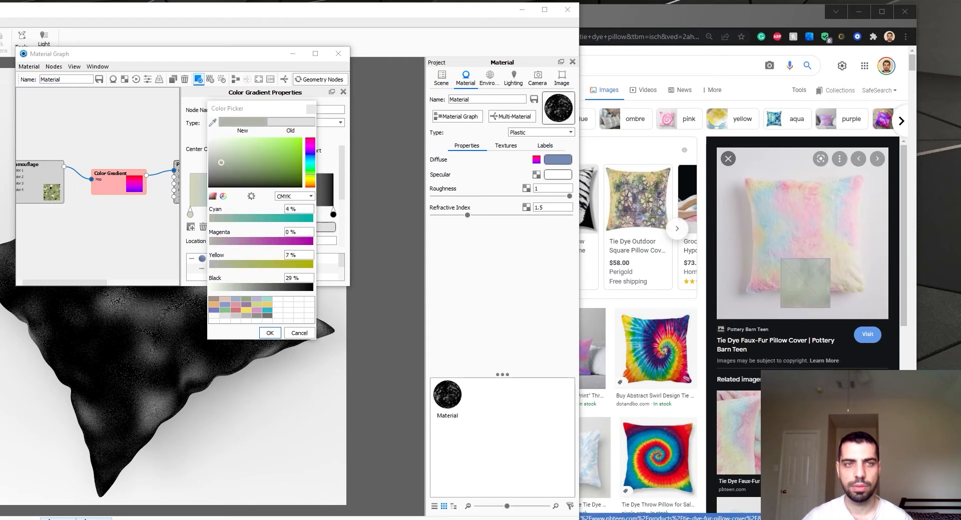
pyautogui.click(803, 284)
pyautogui.press('Return')
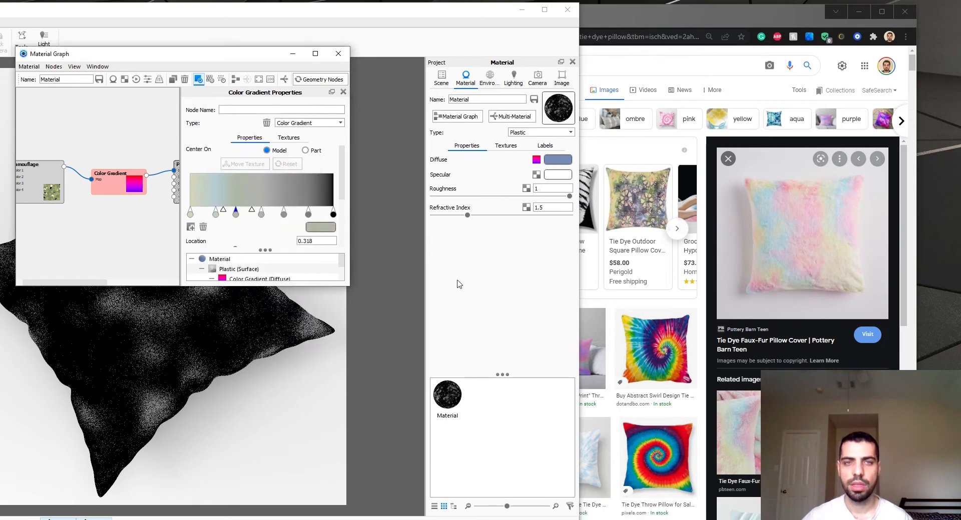
# Sample a pink for the gradient's fourth stop and a pale yellow for its fifth stop from the reference pillow.
pyautogui.doubleClick(261, 215)
pyautogui.click(212, 124)
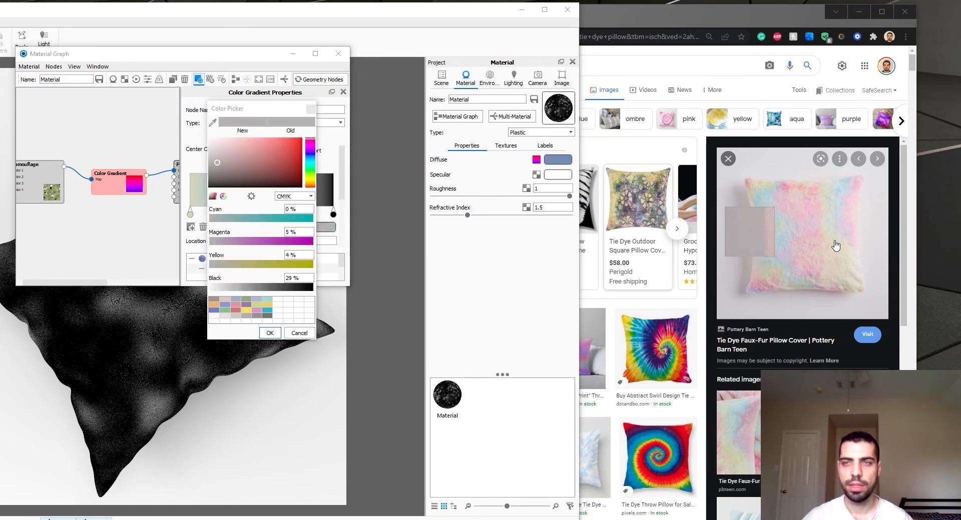
pyautogui.click(830, 235)
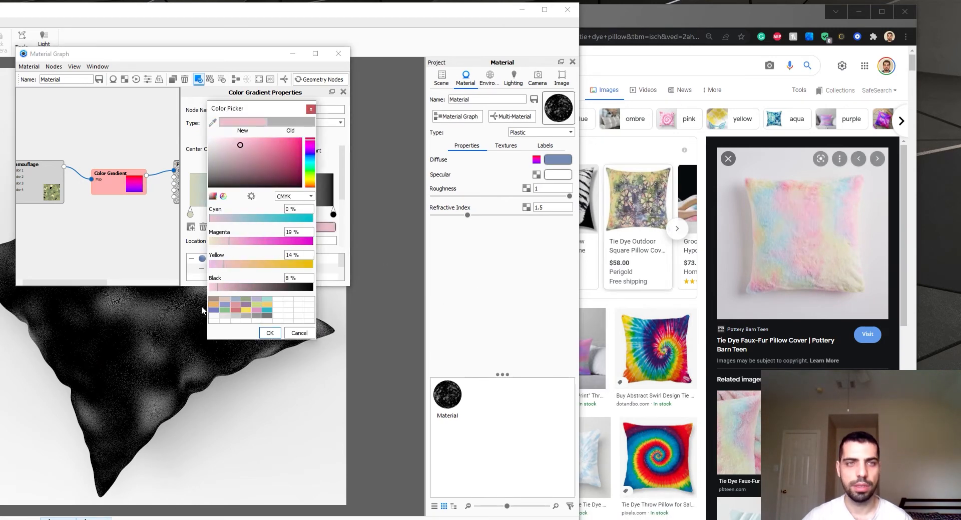
pyautogui.click(276, 334)
pyautogui.doubleClick(285, 216)
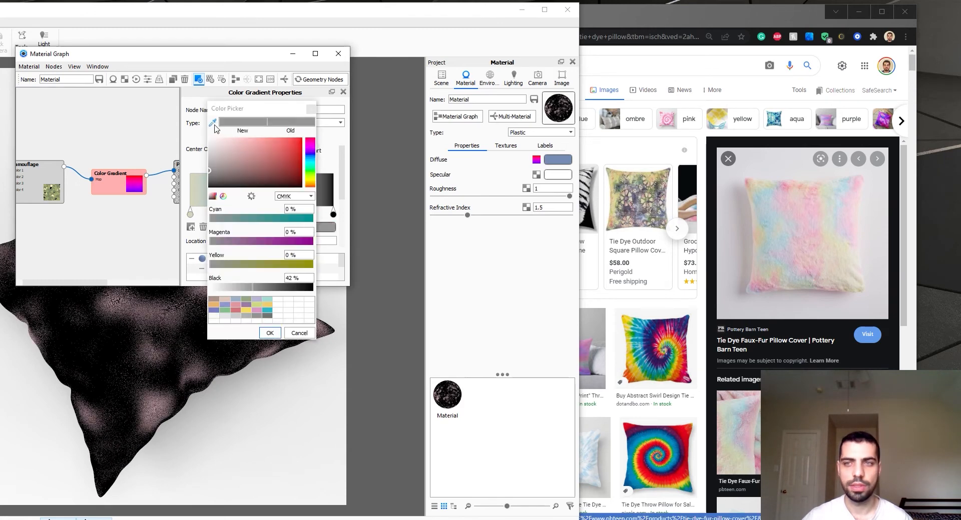
pyautogui.click(214, 124)
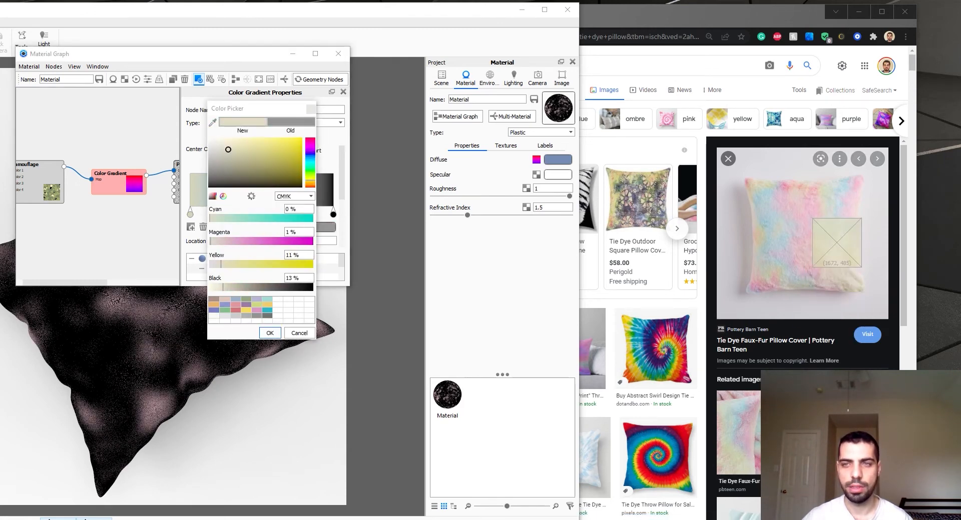
pyautogui.click(835, 244)
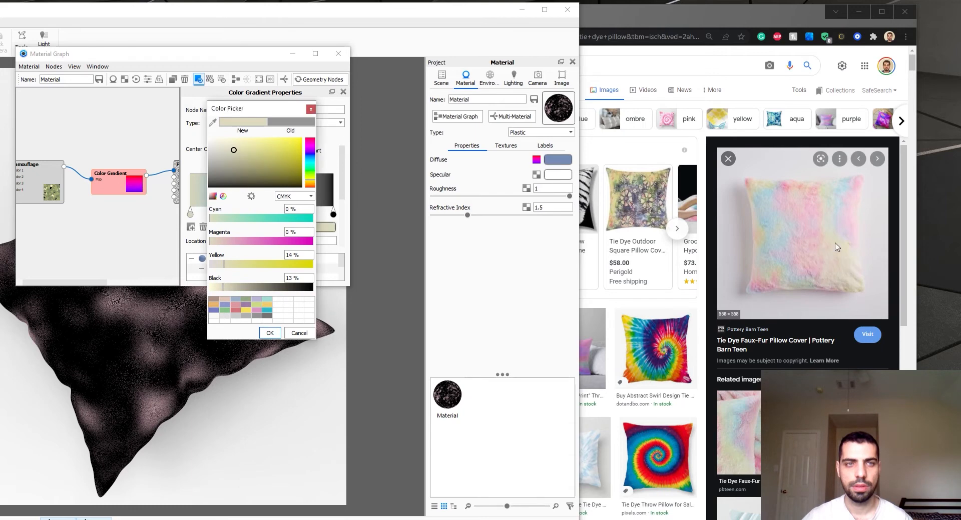
pyautogui.click(274, 332)
# Sample a pale pink for the gradient's sixth stop and a light blue for its last stop from the reference pillow, then maximize KeyShot.
pyautogui.doubleClick(309, 216)
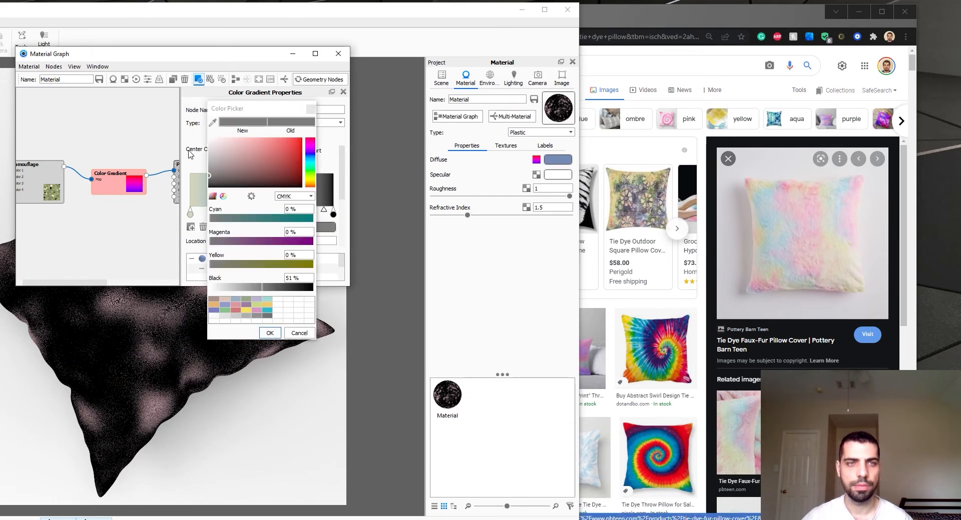
pyautogui.click(213, 125)
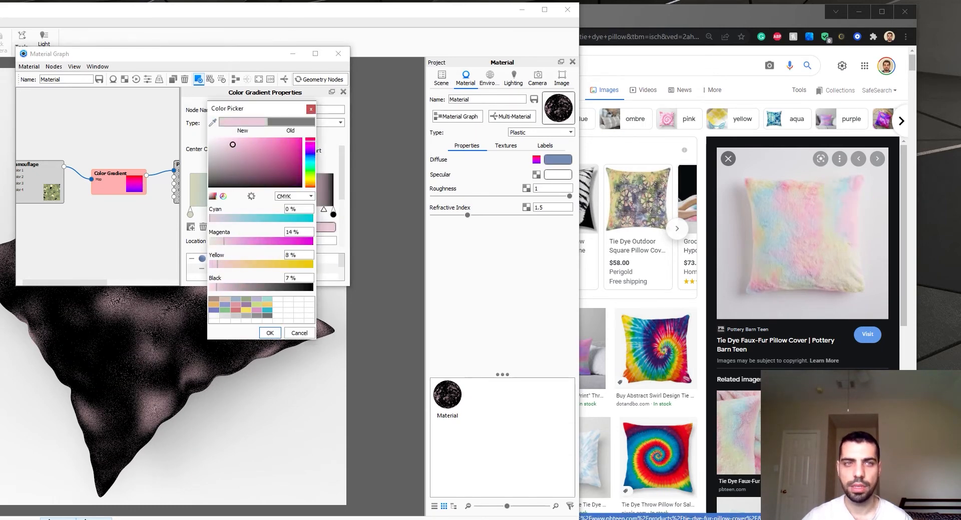
pyautogui.click(270, 333)
pyautogui.doubleClick(332, 214)
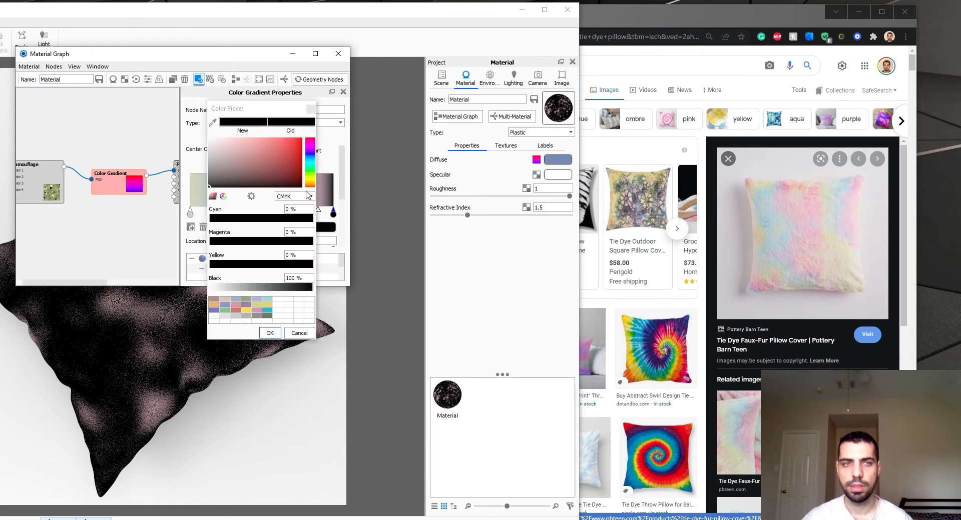
pyautogui.click(213, 123)
pyautogui.click(838, 192)
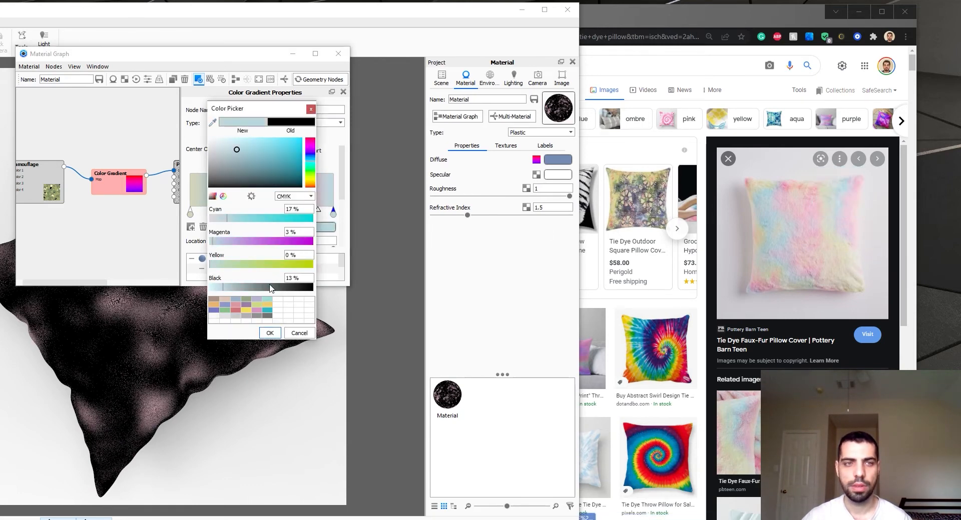
pyautogui.click(271, 333)
pyautogui.click(545, 9)
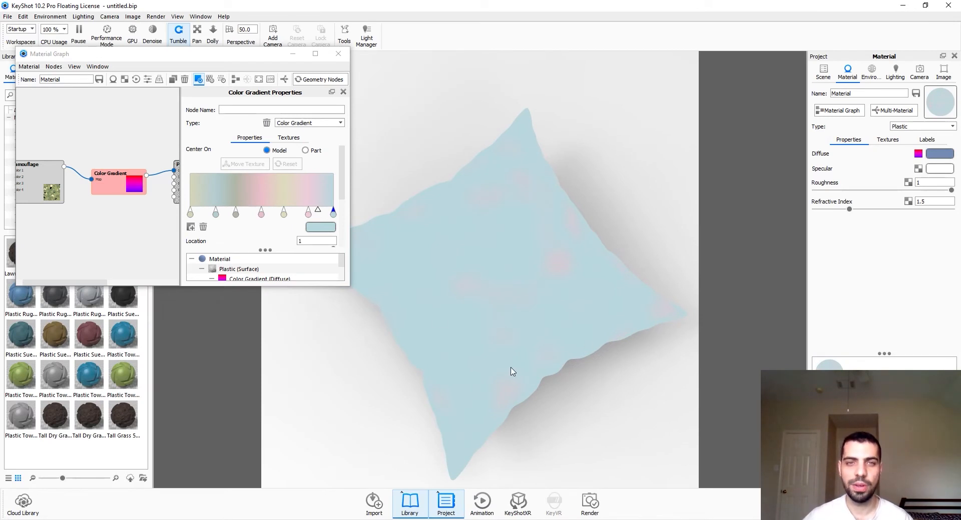
# Turn on Repeat for the Color Gradient so its colors cycle across the pillow.
pyautogui.moveTo(513, 372); pyautogui.dragTo(453, 224)
pyautogui.scroll(-3, 288, 226)
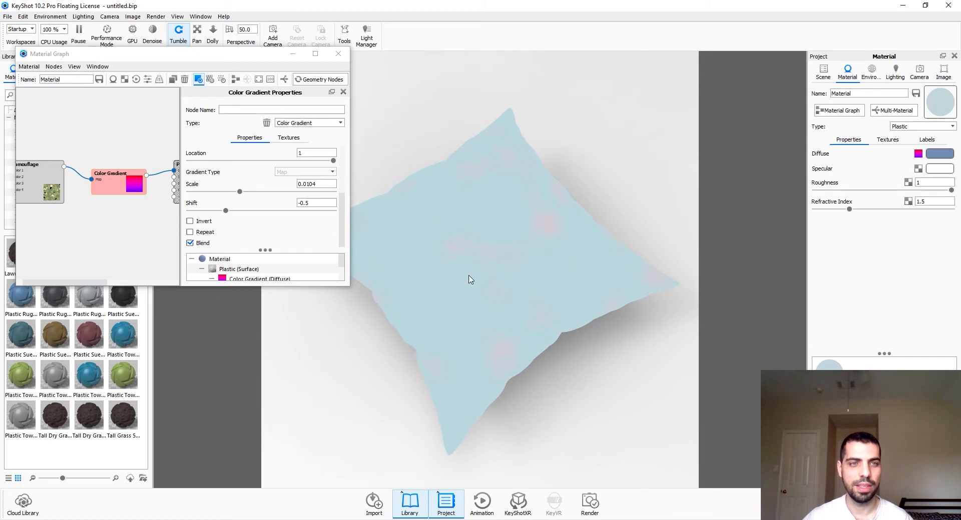
pyautogui.click(190, 232)
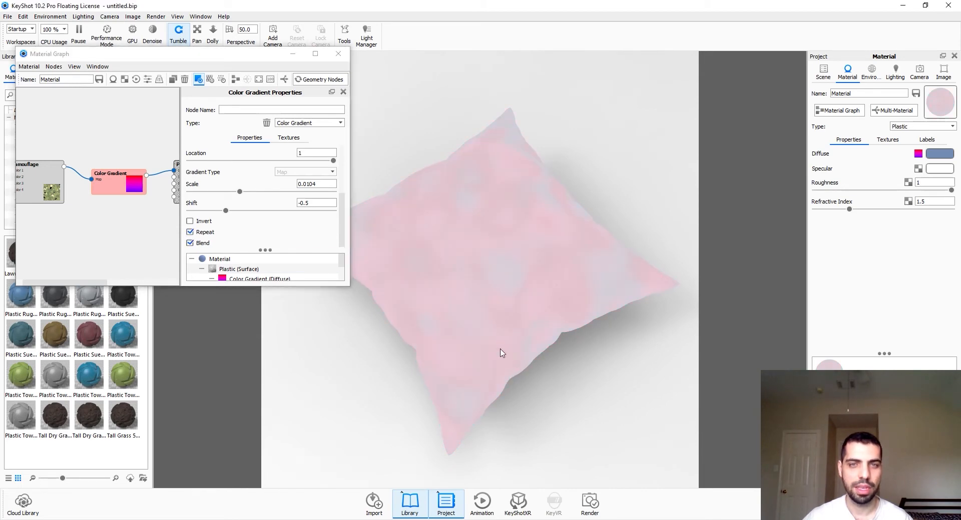
pyautogui.moveTo(498, 356); pyautogui.dragTo(484, 307)
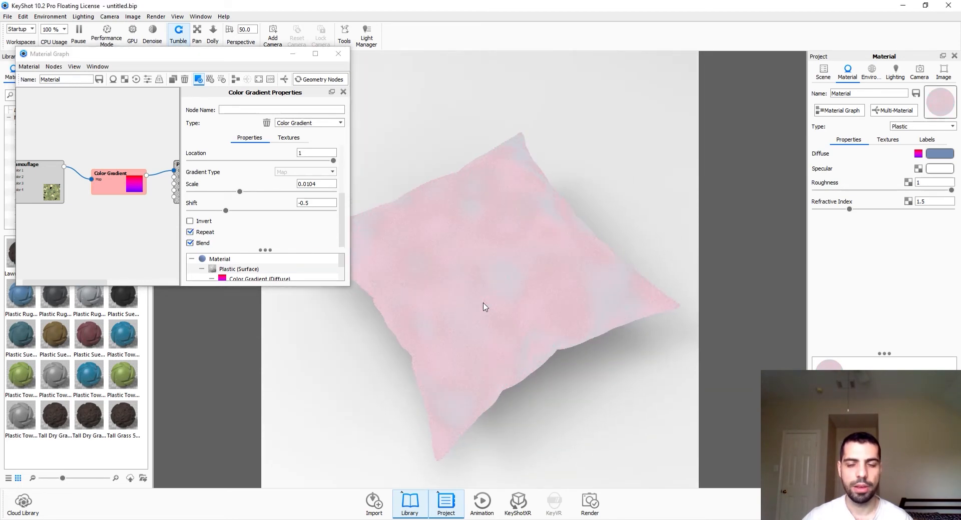
# Shift the gradient's sixth stop slightly toward the start and place the fifth stop at location 0.675.
pyautogui.moveTo(250, 55); pyautogui.dragTo(272, 142)
pyautogui.scroll(3, 307, 305)
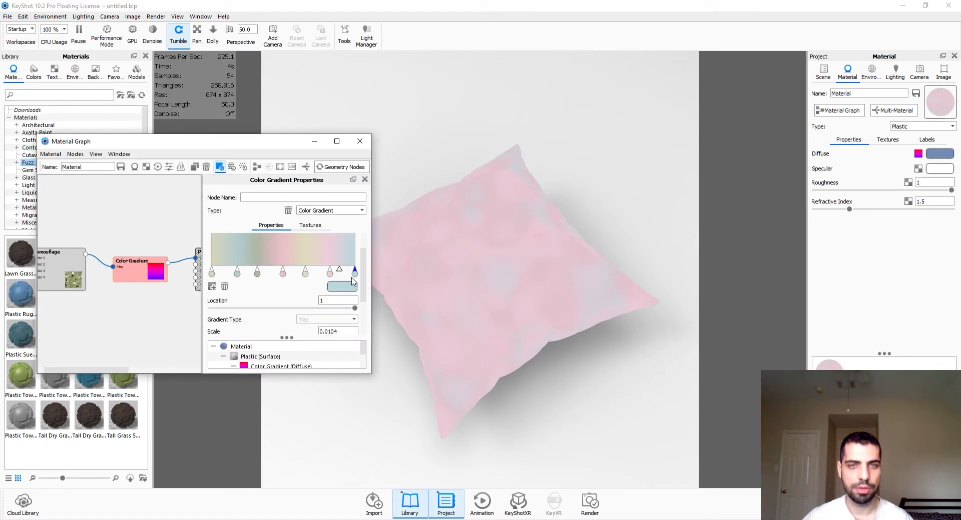
pyautogui.click(329, 271)
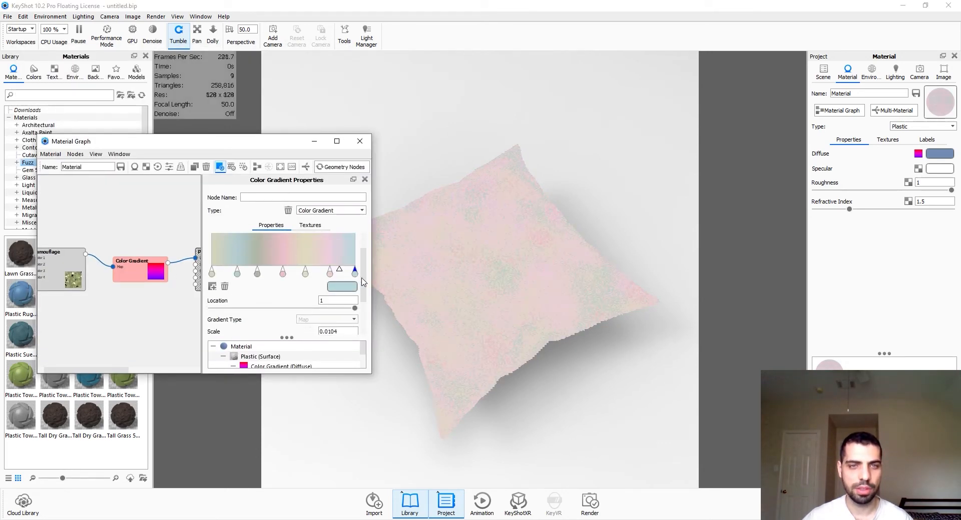
pyautogui.moveTo(330, 276); pyautogui.dragTo(310, 279)
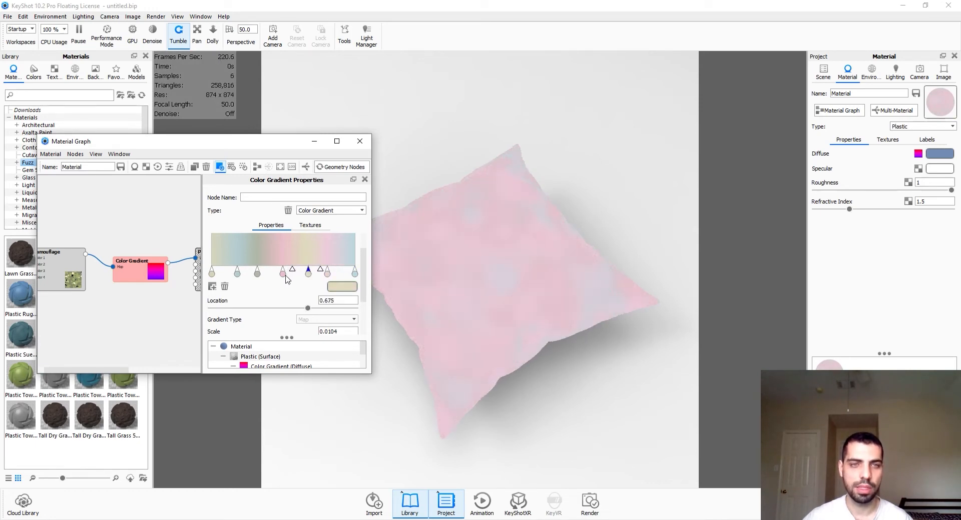
# Reduce the Color Gradient's scale to 0.0033.
pyautogui.scroll(-2, 278, 308)
pyautogui.scroll(1, 280, 308)
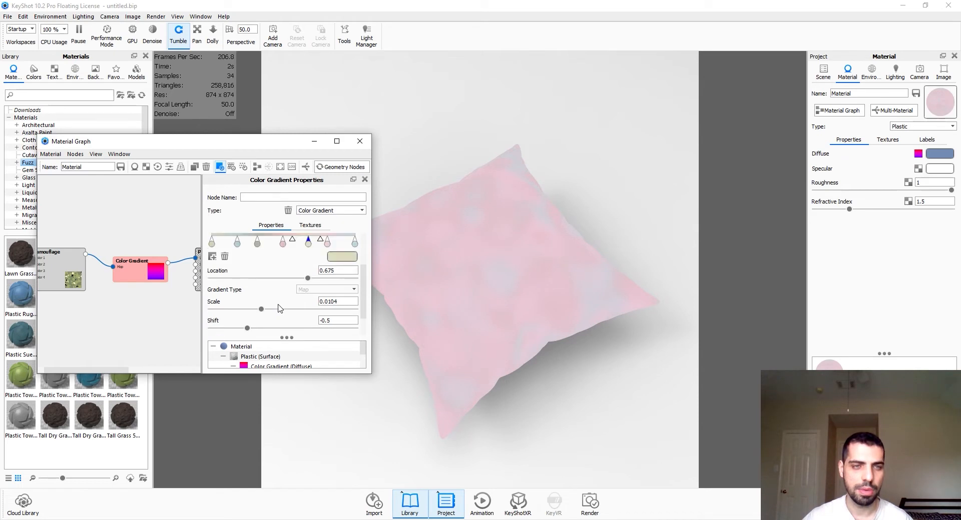
pyautogui.moveTo(343, 302); pyautogui.dragTo(228, 321)
pyautogui.moveTo(349, 304); pyautogui.dragTo(331, 304)
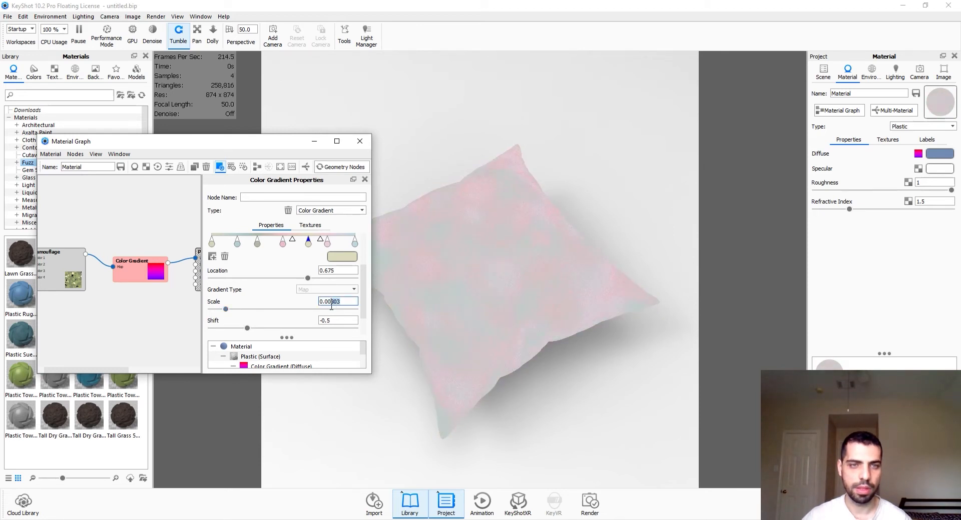
pyautogui.write('3')
pyautogui.press('Return')
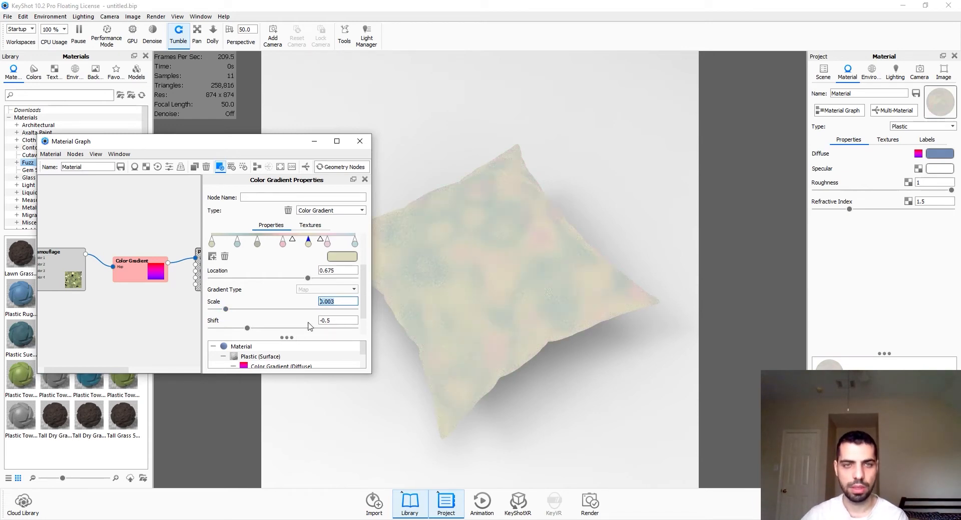
pyautogui.click(336, 302)
pyautogui.write('3')
pyautogui.press('Return')
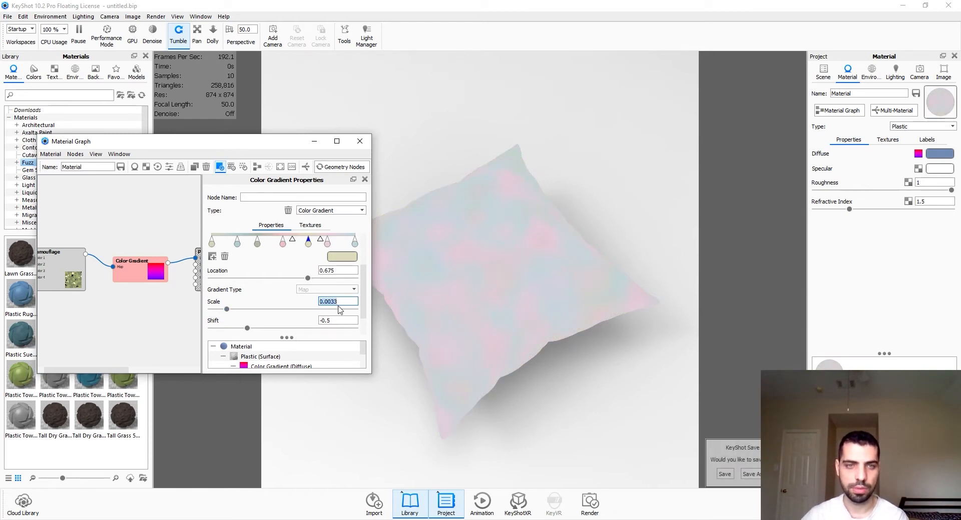
# Brighten the gradient's second stop to a more saturated light blue with 25% cyan, 4% magenta, 0% yellow and 4% black.
pyautogui.scroll(3, 240, 302)
pyautogui.click(237, 301)
pyautogui.click(330, 315)
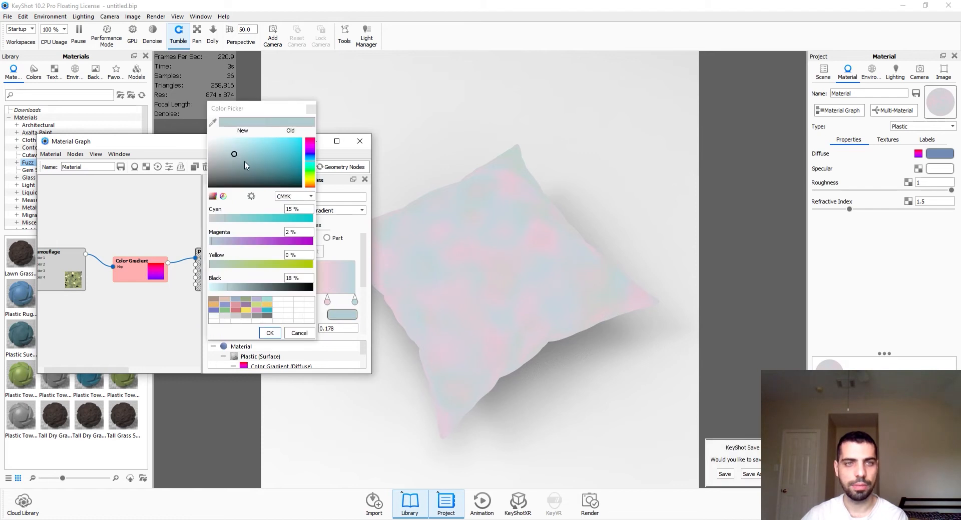
pyautogui.click(244, 147)
pyautogui.moveTo(245, 145); pyautogui.dragTo(250, 142)
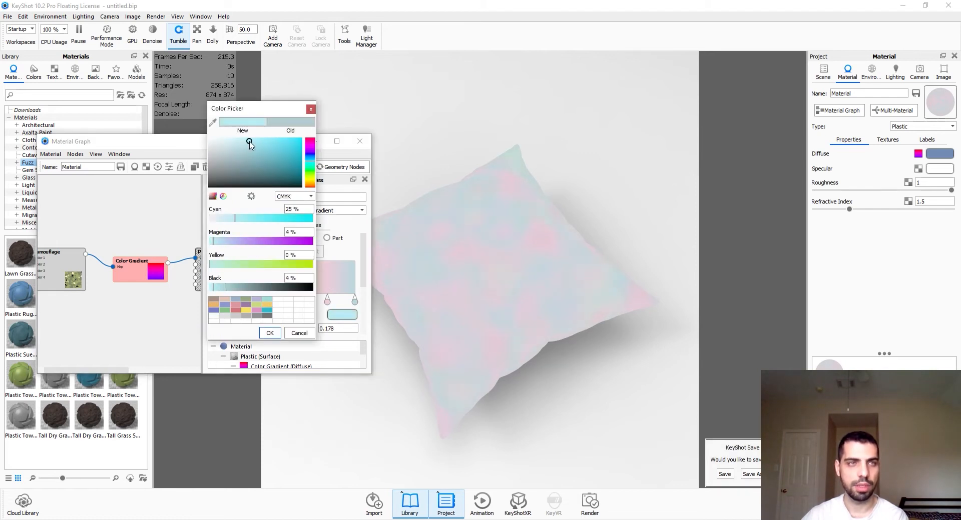
pyautogui.click(269, 333)
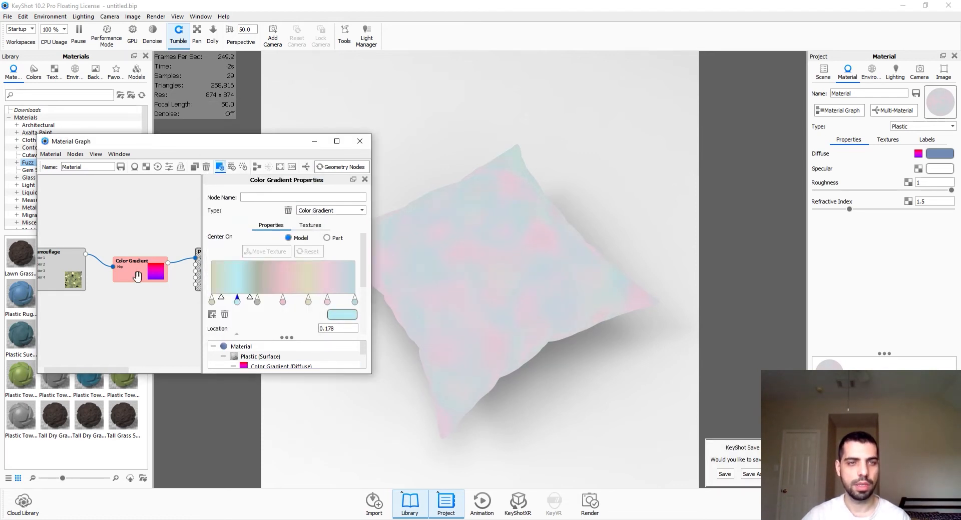
# Brighten the gradient's last stop to a light blue with 23% cyan, 3% magenta, 0% yellow and 0% black.
pyautogui.click(354, 302)
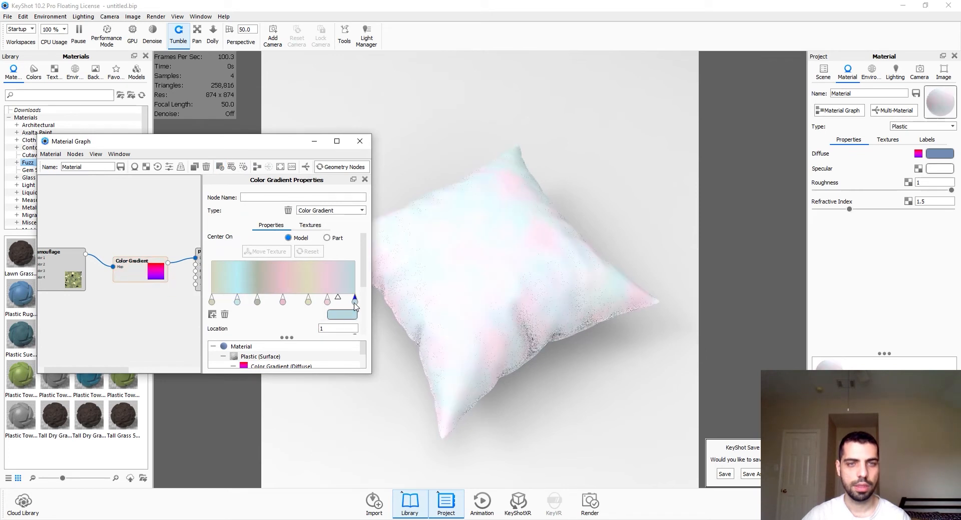
pyautogui.click(347, 311)
pyautogui.moveTo(243, 145); pyautogui.dragTo(244, 141)
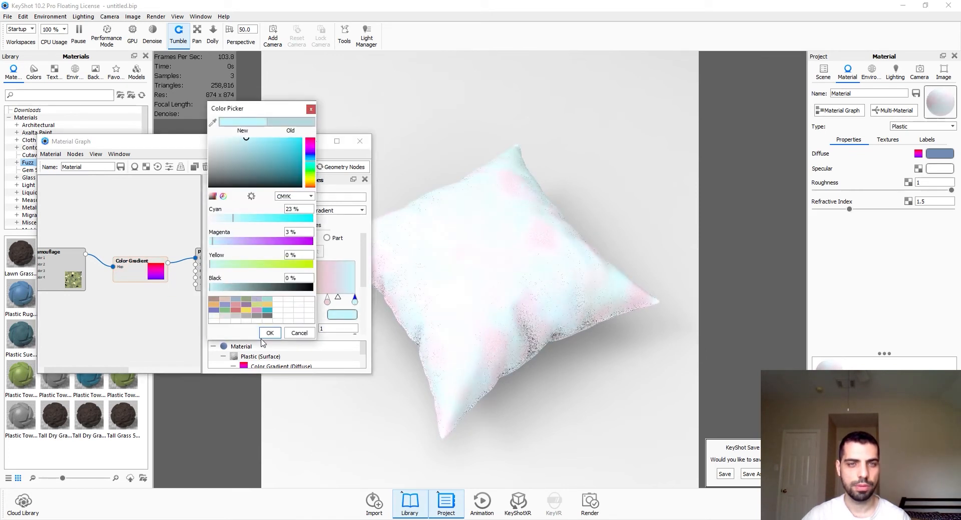
pyautogui.click(276, 333)
# Brighten the gradient's sixth stop to a pink with 0% cyan, 25% magenta, 13% yellow and 0% black.
pyautogui.click(327, 302)
pyautogui.click(331, 312)
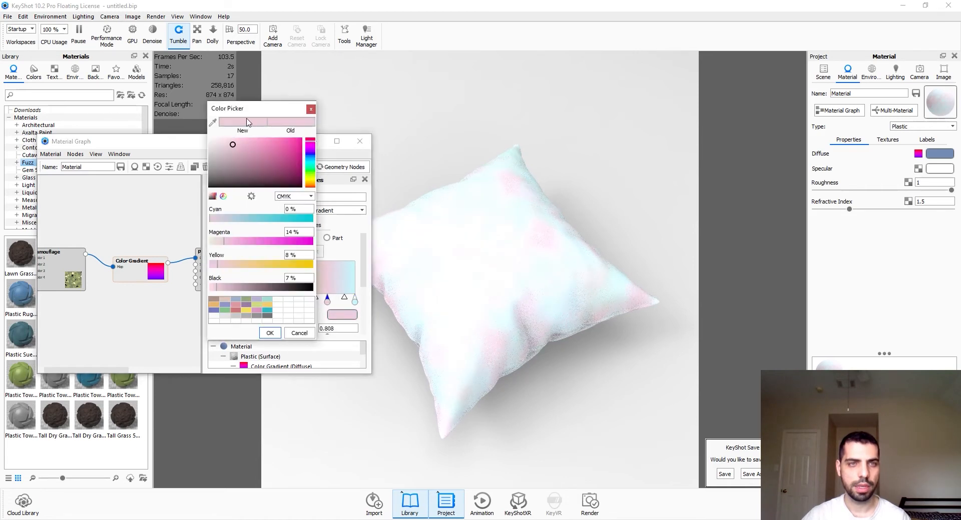
pyautogui.moveTo(243, 139); pyautogui.dragTo(249, 120)
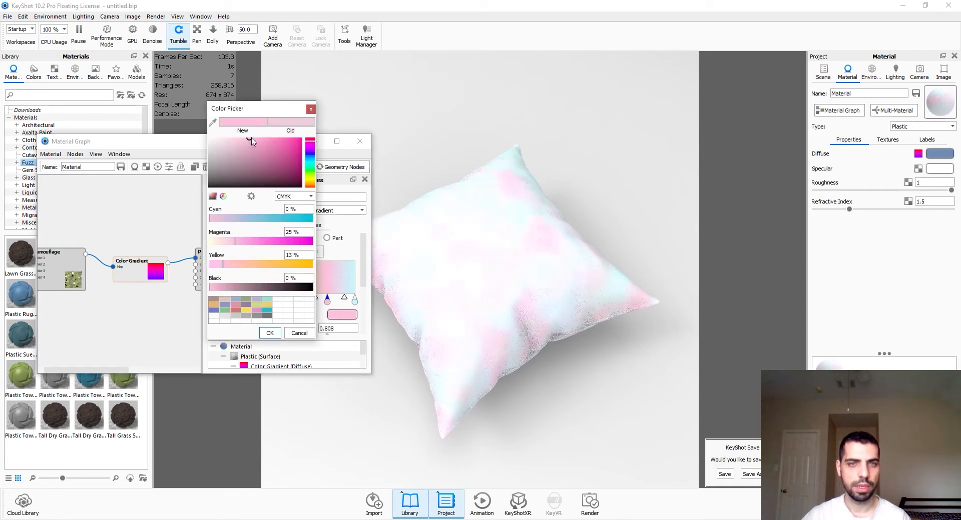
pyautogui.click(270, 333)
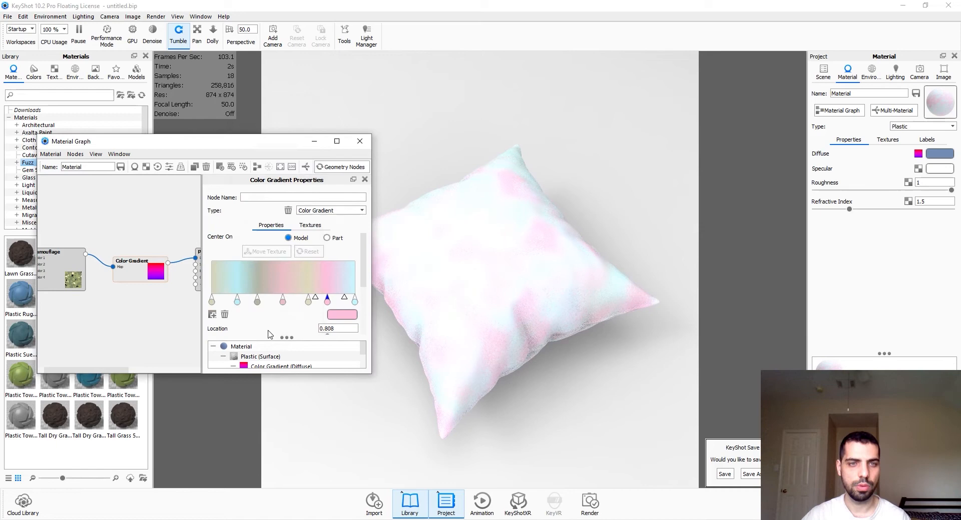
# Brighten the gradient's fifth stop to a pale yellow with 24% yellow and 0% black, and its fourth stop to a more vivid pink.
pyautogui.doubleClick(308, 302)
pyautogui.moveTo(256, 150); pyautogui.dragTo(248, 131)
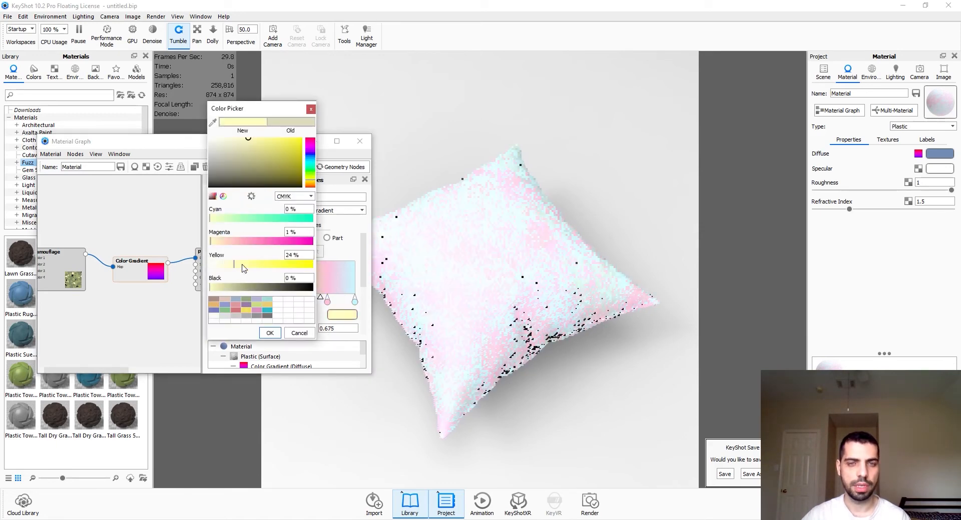
pyautogui.click(270, 333)
pyautogui.doubleClick(283, 302)
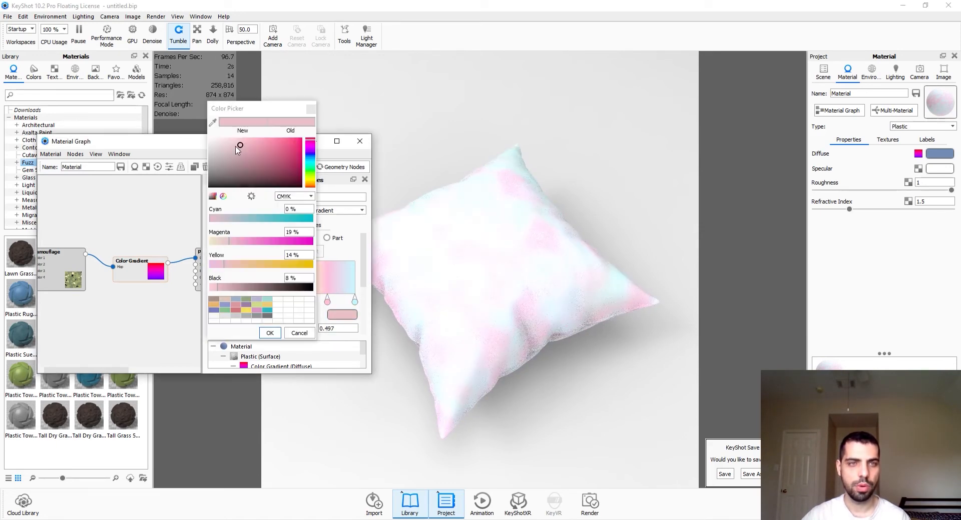
pyautogui.moveTo(238, 148); pyautogui.dragTo(250, 131)
pyautogui.click(269, 333)
# Change the gradient's third stop from grey-green to a brighter, more saturated yellow-green.
pyautogui.click(257, 301)
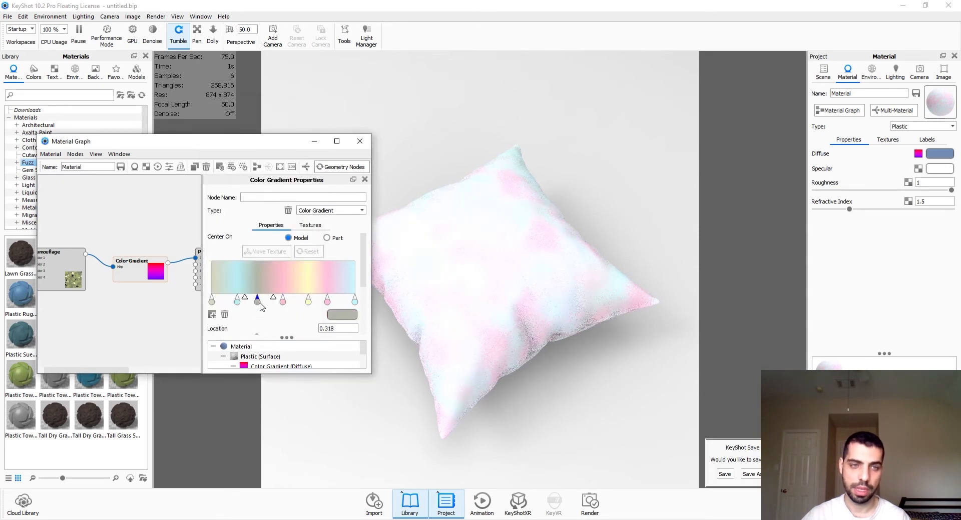
pyautogui.doubleClick(258, 302)
pyautogui.click(243, 154)
pyautogui.moveTo(249, 153); pyautogui.dragTo(253, 143)
pyautogui.click(270, 333)
# Make the gradient's first stop a stronger yellow with 0% cyan, 1% magenta, 31% yellow and 9% black.
pyautogui.click(215, 303)
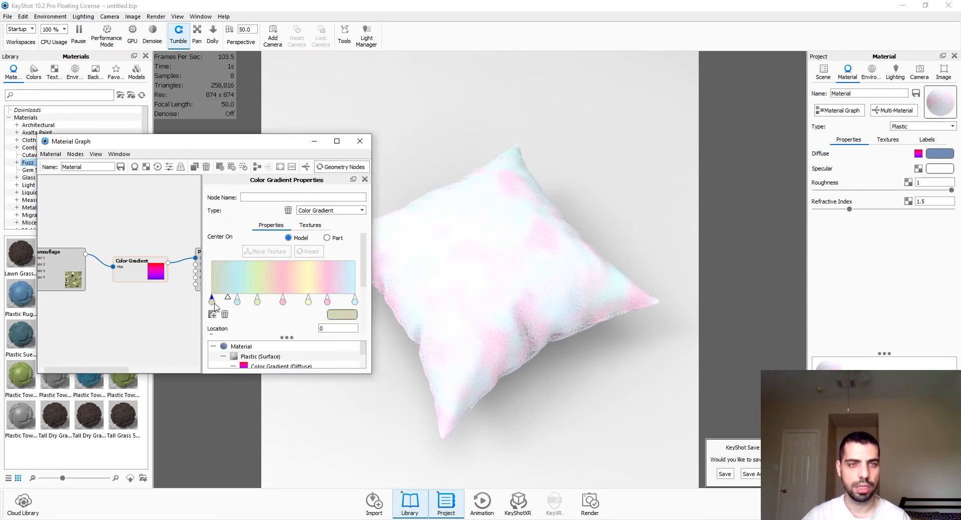
pyautogui.doubleClick(215, 303)
pyautogui.click(245, 148)
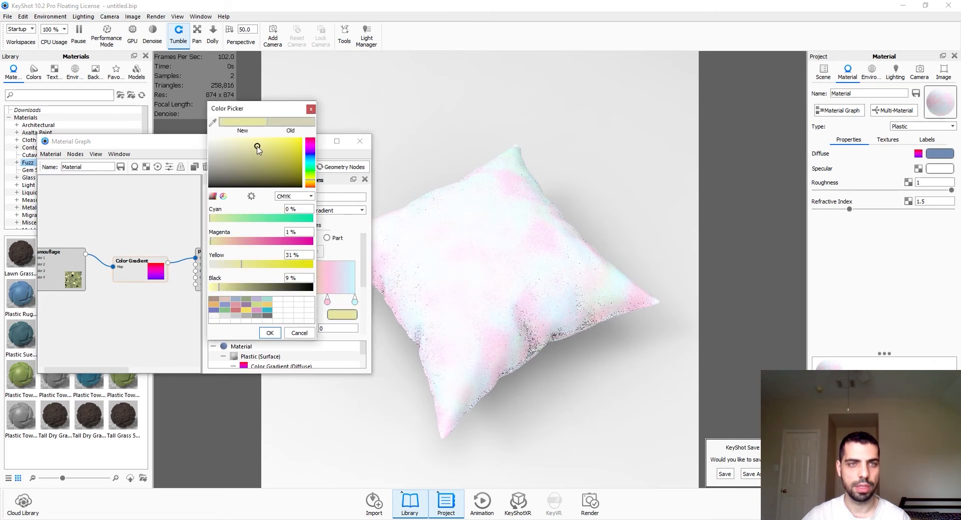
pyautogui.click(270, 333)
# Examine the pillow's colors from several angles and open the environment's lighting settings.
pyautogui.moveTo(473, 311); pyautogui.dragTo(492, 369)
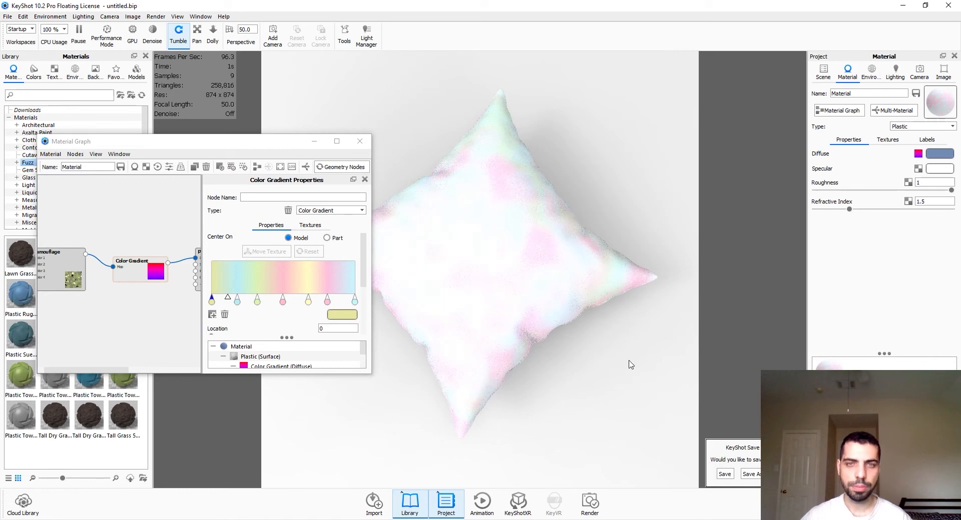
pyautogui.moveTo(556, 285); pyautogui.dragTo(553, 270)
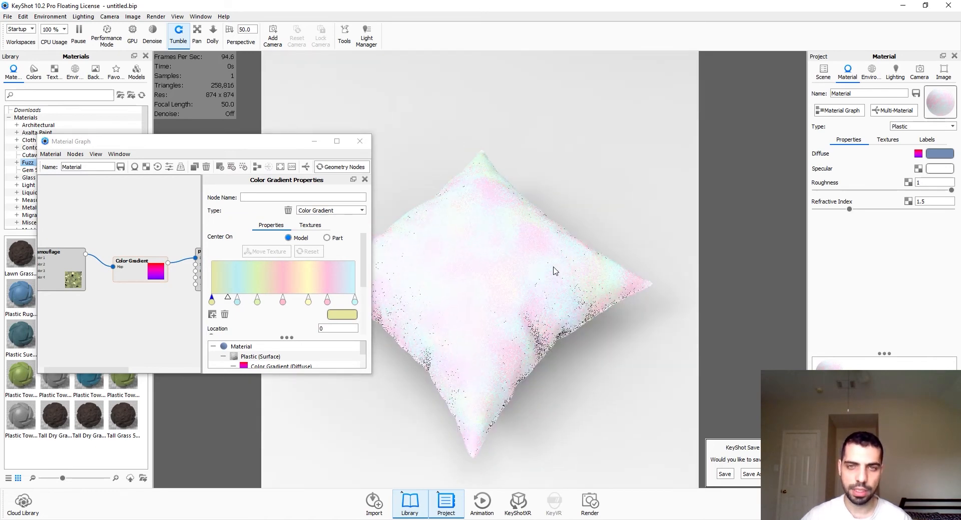
pyautogui.click(870, 73)
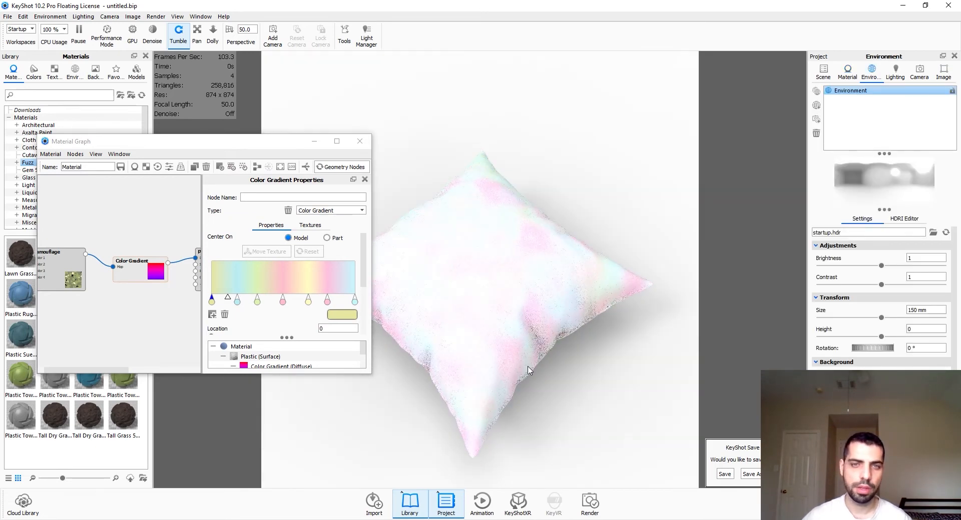
pyautogui.moveTo(530, 371); pyautogui.dragTo(467, 339)
pyautogui.moveTo(545, 300); pyautogui.dragTo(557, 296)
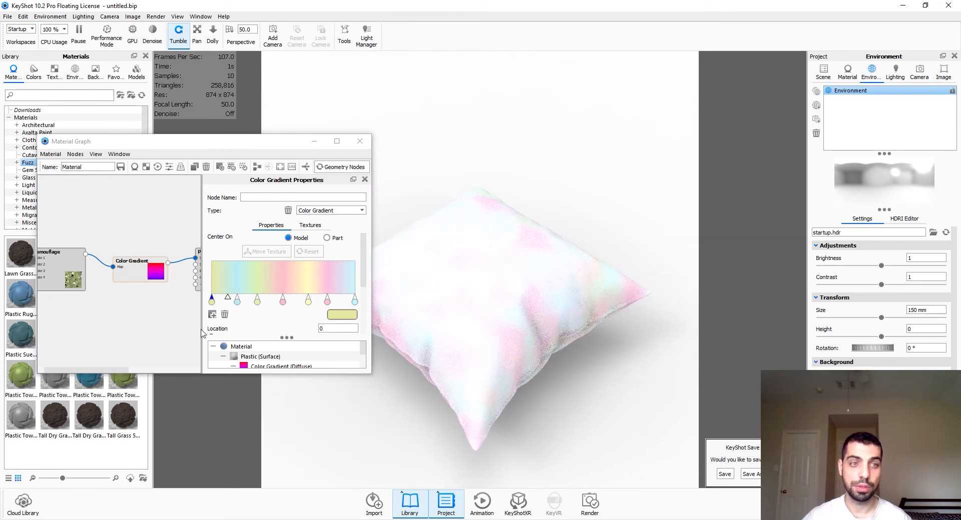
# Change the pillow's material type from Plastic to Diffuse in the material graph.
pyautogui.moveTo(203, 334); pyautogui.dragTo(129, 311, button='middle')
pyautogui.click(127, 270)
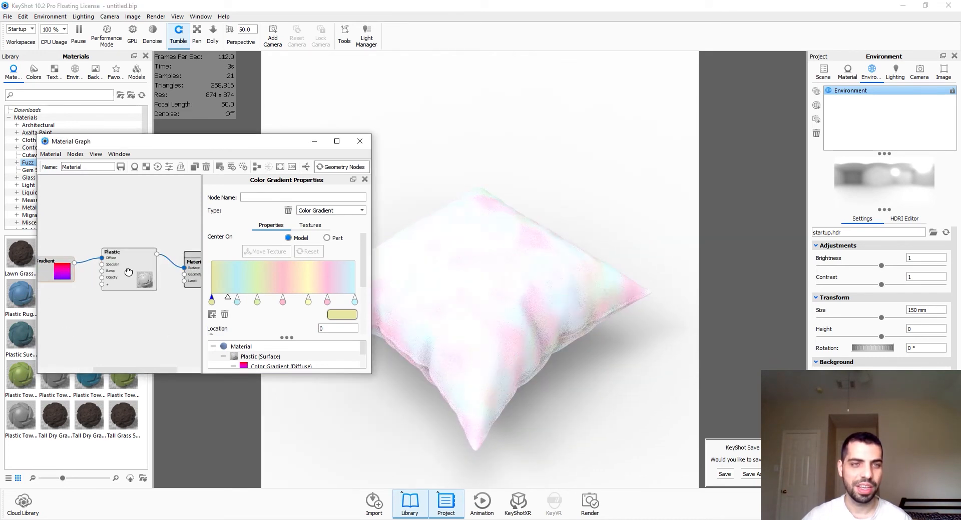
pyautogui.click(317, 211)
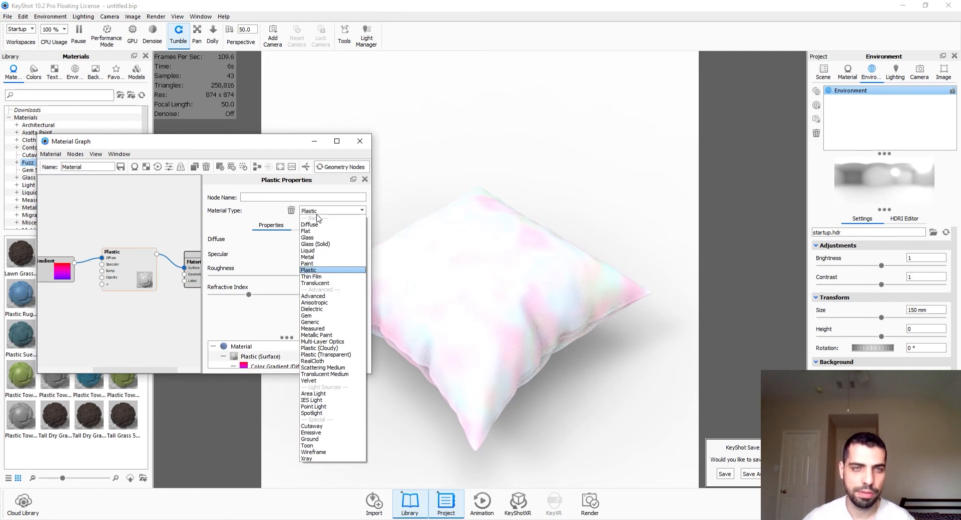
pyautogui.click(310, 225)
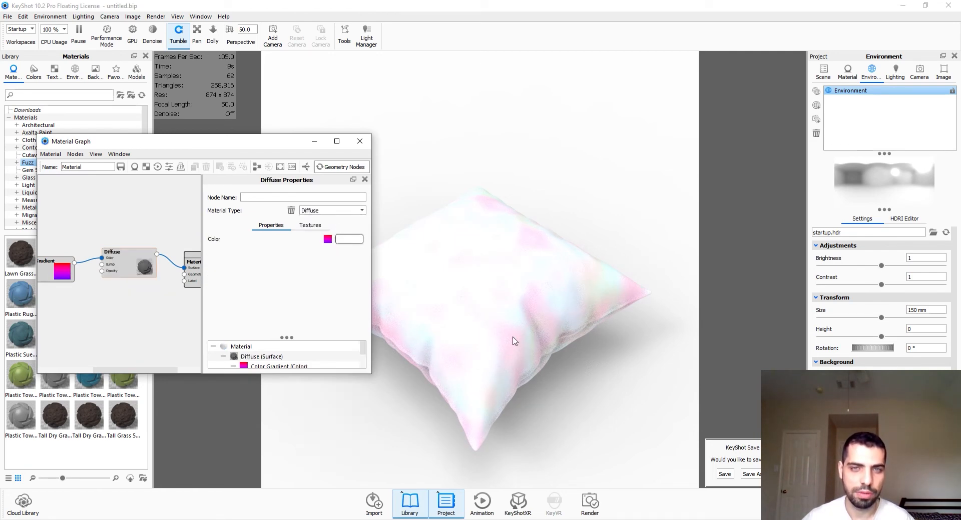
# Try the Flat material type on the pillow and inspect its colors from several angles.
pyautogui.moveTo(540, 345); pyautogui.dragTo(595, 274)
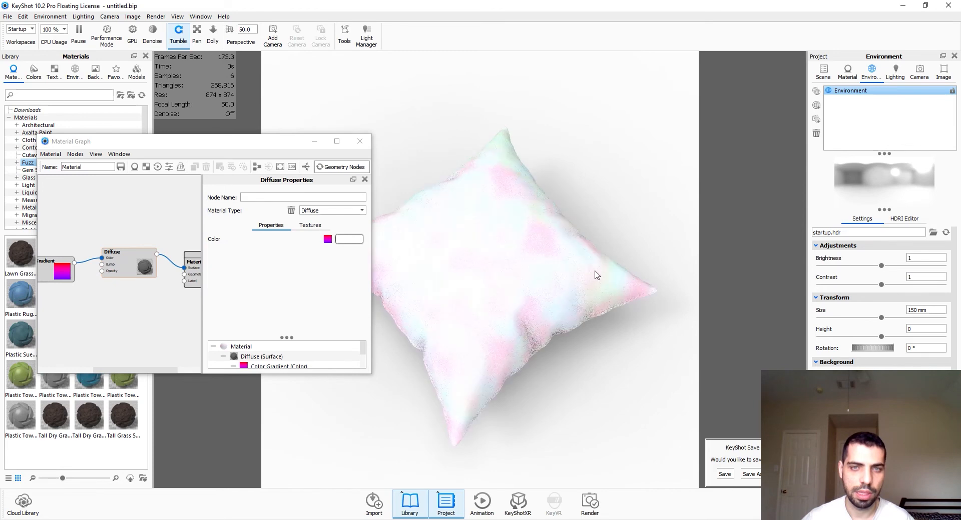
pyautogui.moveTo(540, 345); pyautogui.dragTo(520, 355)
pyautogui.click(325, 211)
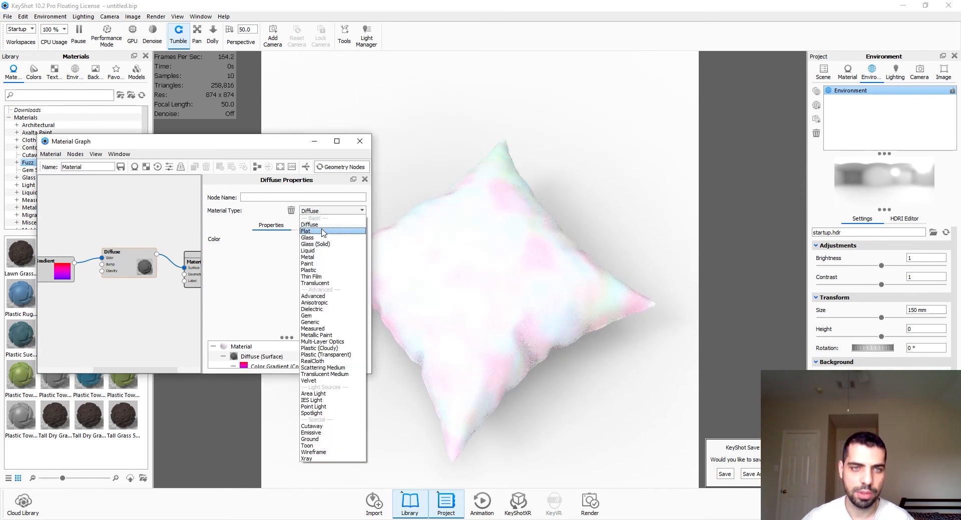
pyautogui.click(323, 231)
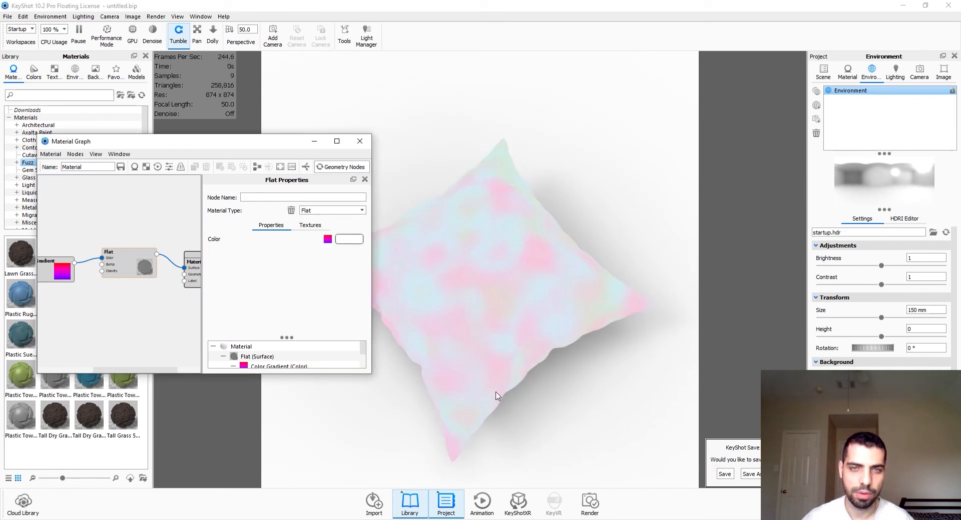
pyautogui.moveTo(497, 392); pyautogui.dragTo(497, 306)
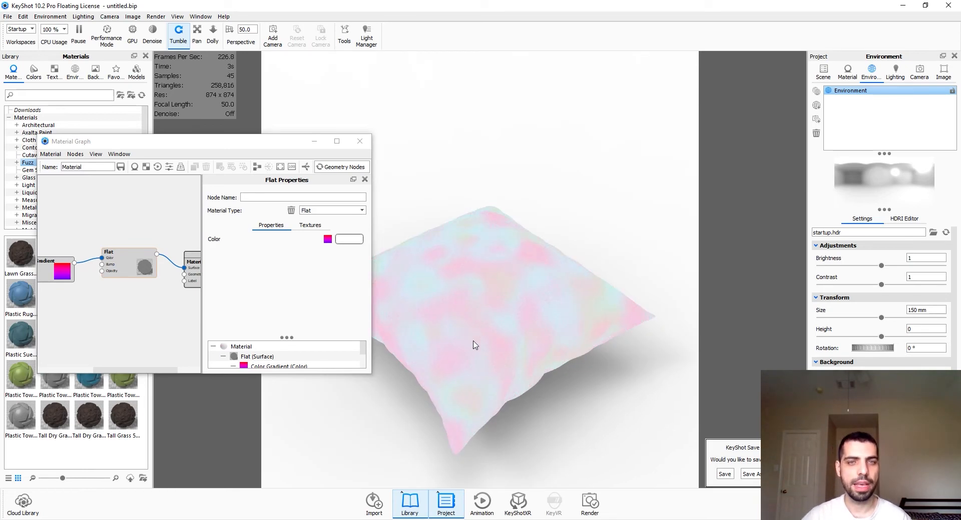
pyautogui.moveTo(602, 310); pyautogui.dragTo(479, 346)
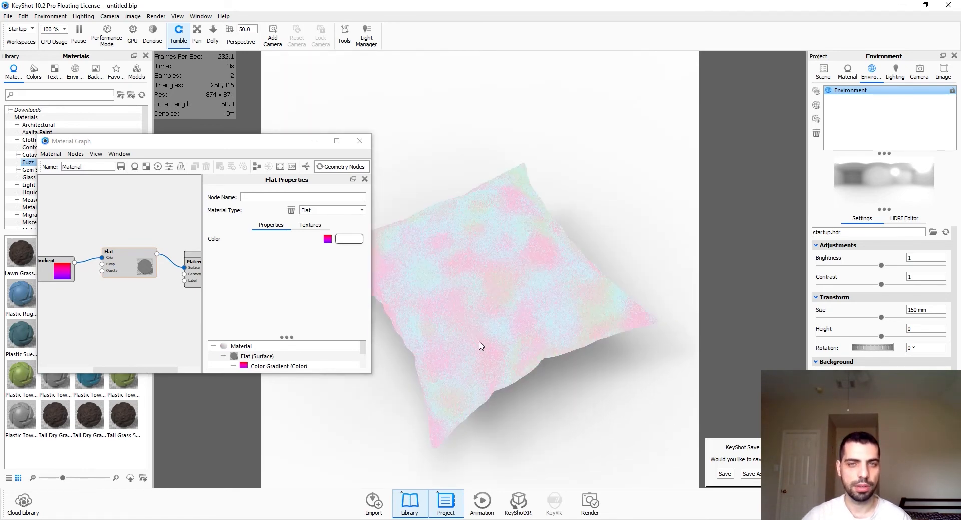
# Set the Camouflage texture's scale to 3 mm.
pyautogui.moveTo(44, 336); pyautogui.dragTo(133, 335, button='middle')
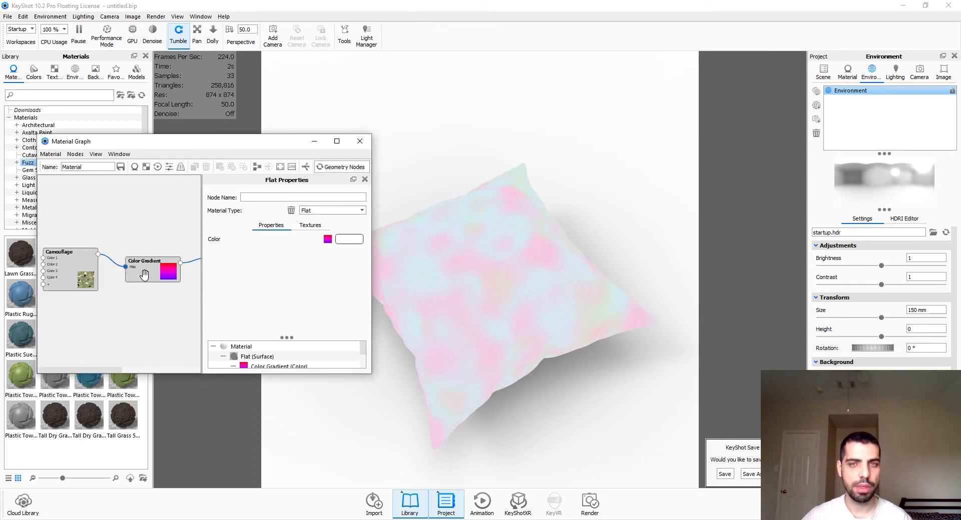
pyautogui.click(65, 271)
pyautogui.moveTo(342, 266); pyautogui.dragTo(310, 268)
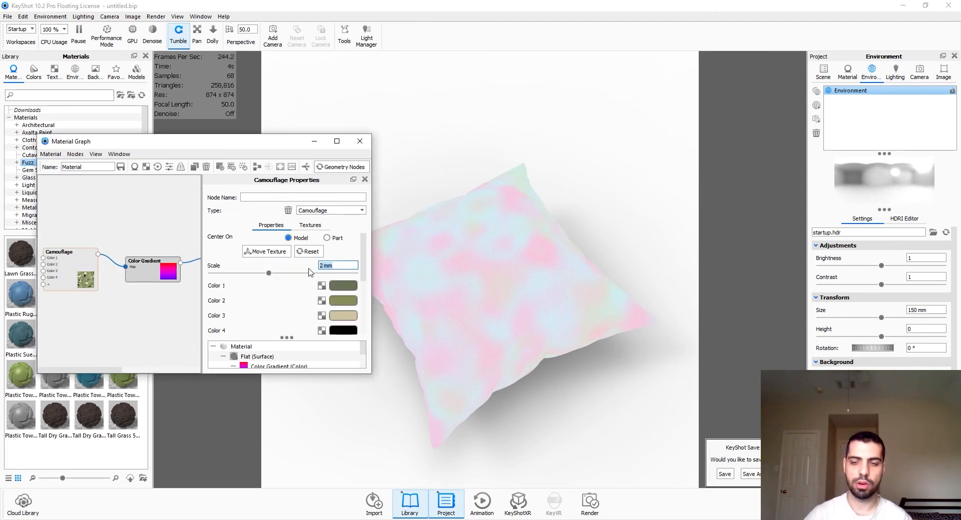
pyautogui.moveTo(491, 359); pyautogui.dragTo(490, 388)
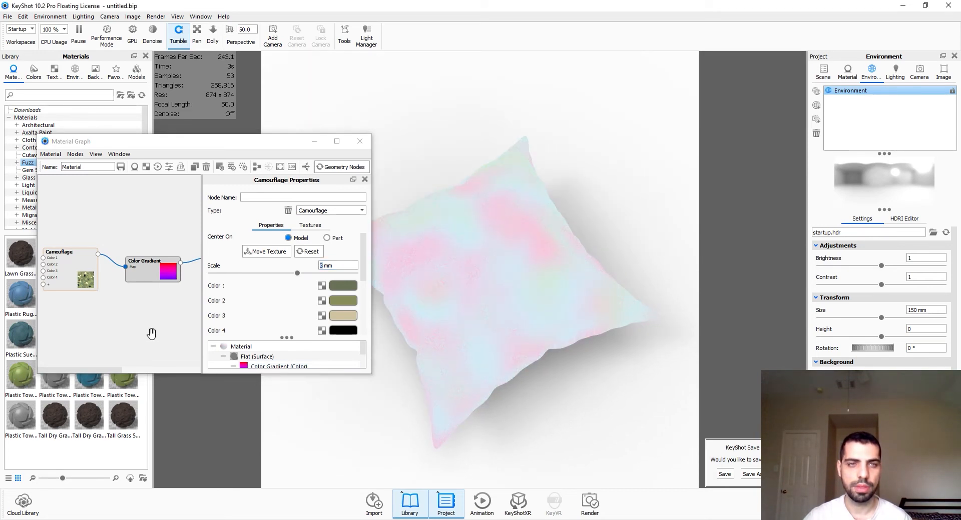
# Preview the Camouflage and Color Gradient nodes on the pillow, and center the Color Gradient on the part.
pyautogui.moveTo(151, 334)
pyautogui.mouseDown(button='middle')
pyautogui.moveTo(88, 334)
pyautogui.moveTo(136, 335)
pyautogui.mouseUp(button='middle')
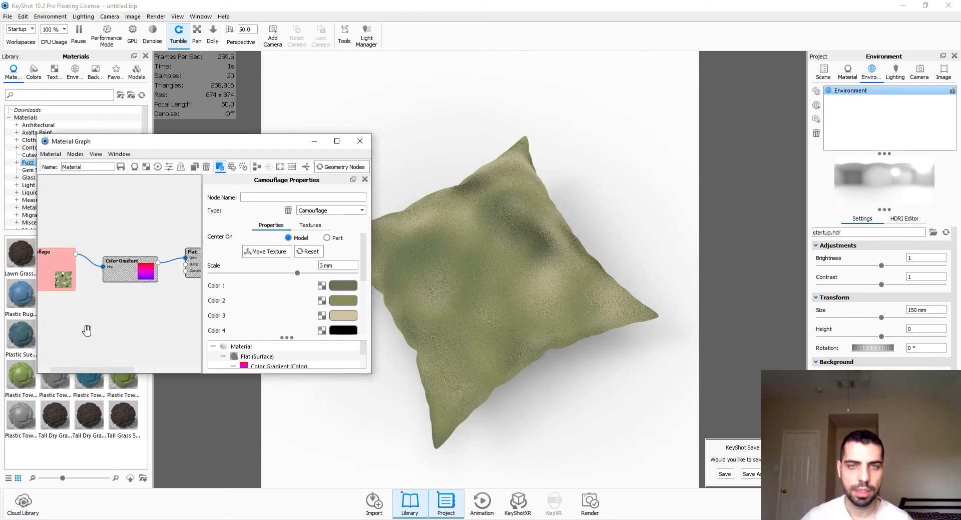
pyautogui.press('c')
pyautogui.click(124, 276)
pyautogui.press('c')
pyautogui.press('c')
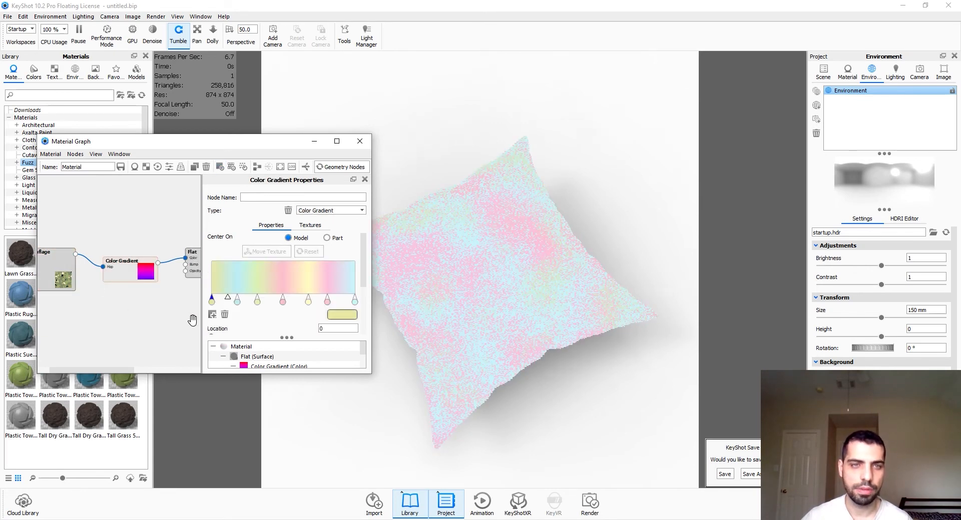
pyautogui.click(333, 239)
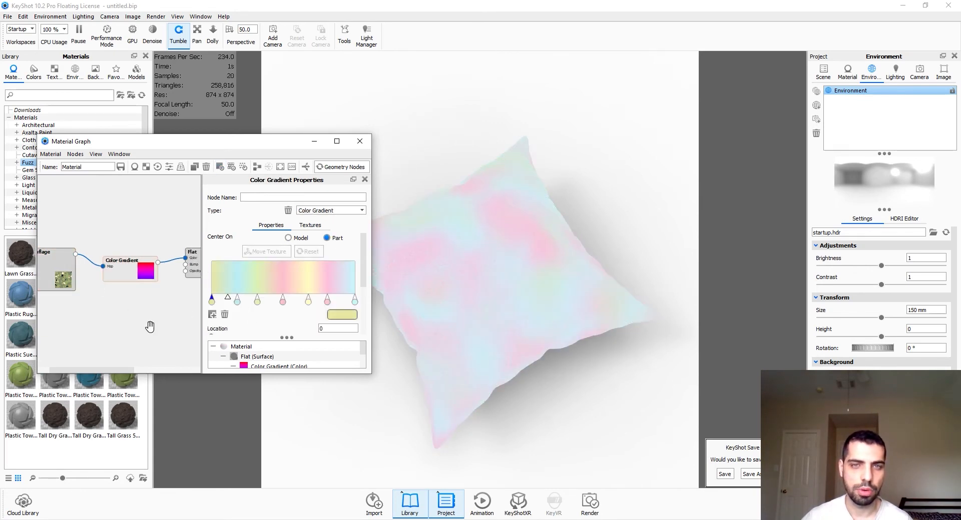
# Change the pillow's material type to Plastic and set its roughness to 1.
pyautogui.moveTo(149, 328); pyautogui.dragTo(81, 325, button='middle')
pyautogui.click(130, 270)
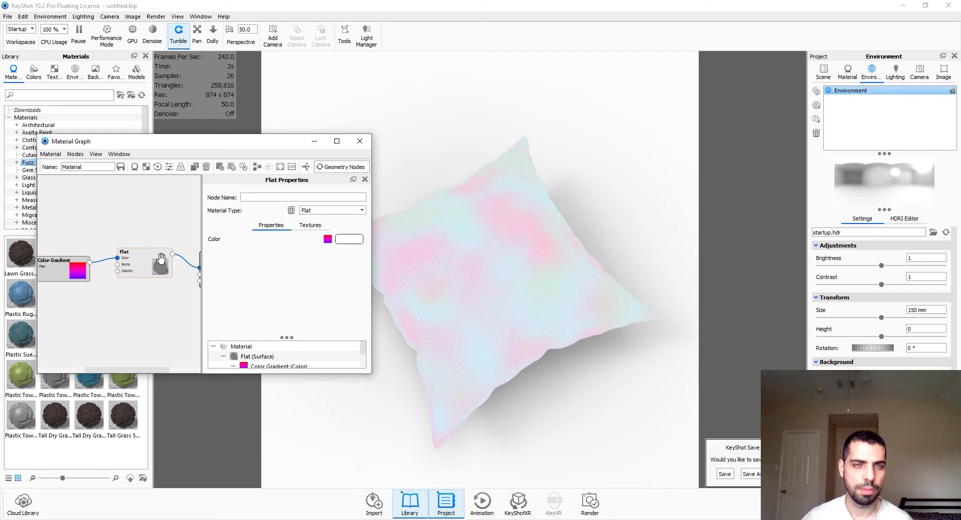
pyautogui.click(325, 212)
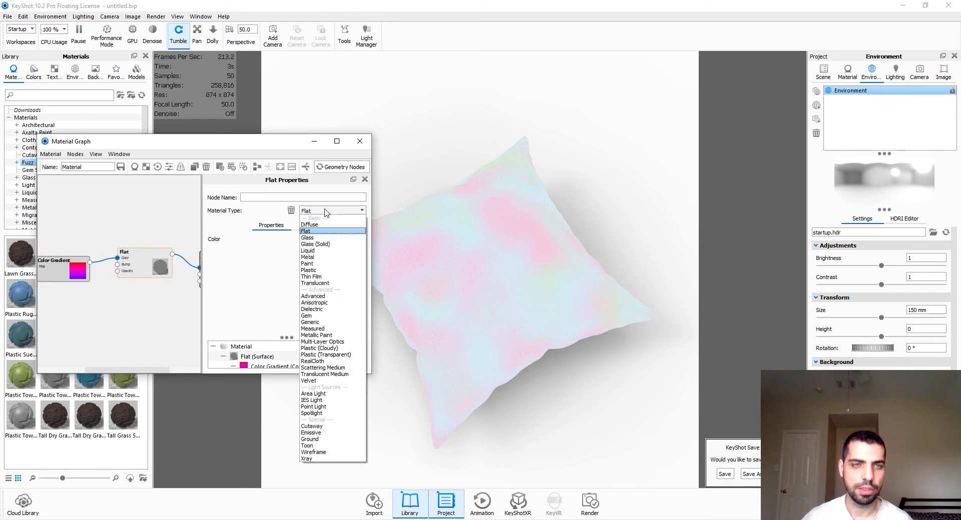
pyautogui.click(335, 275)
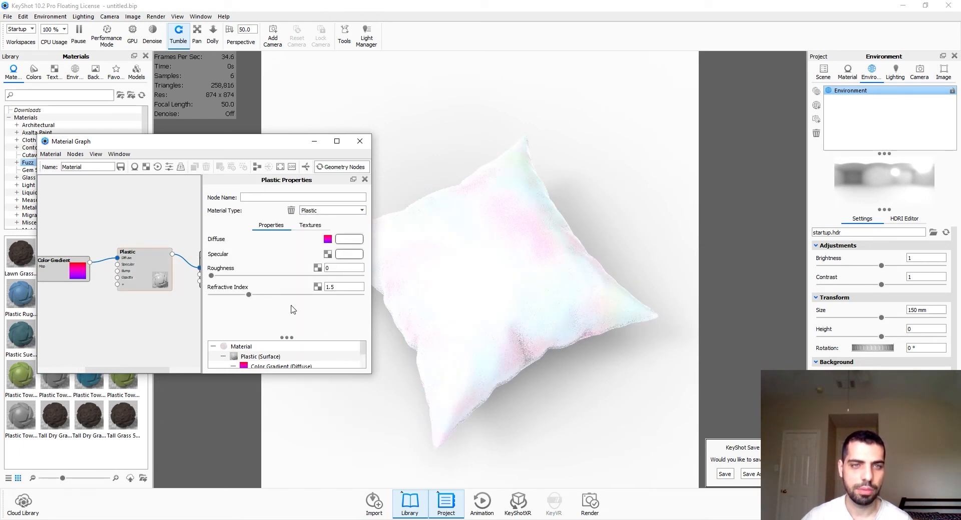
pyautogui.moveTo(336, 268); pyautogui.dragTo(284, 269)
pyautogui.write('1')
pyautogui.press('Return')
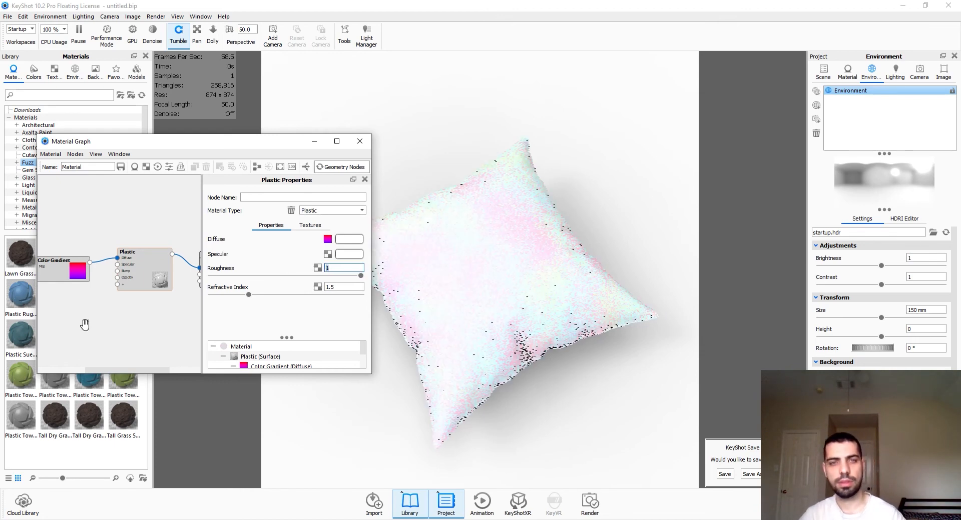
# Add a Noise (Texture) node to the material graph and place it below the Color Gradient node.
pyautogui.scroll(-1, 122, 321)
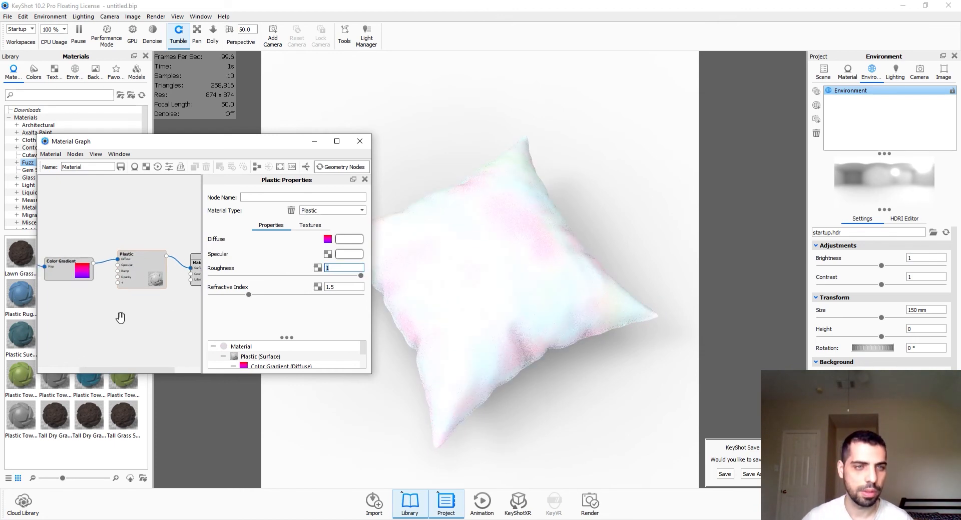
pyautogui.scroll(-1, 118, 316)
pyautogui.rightClick(107, 195)
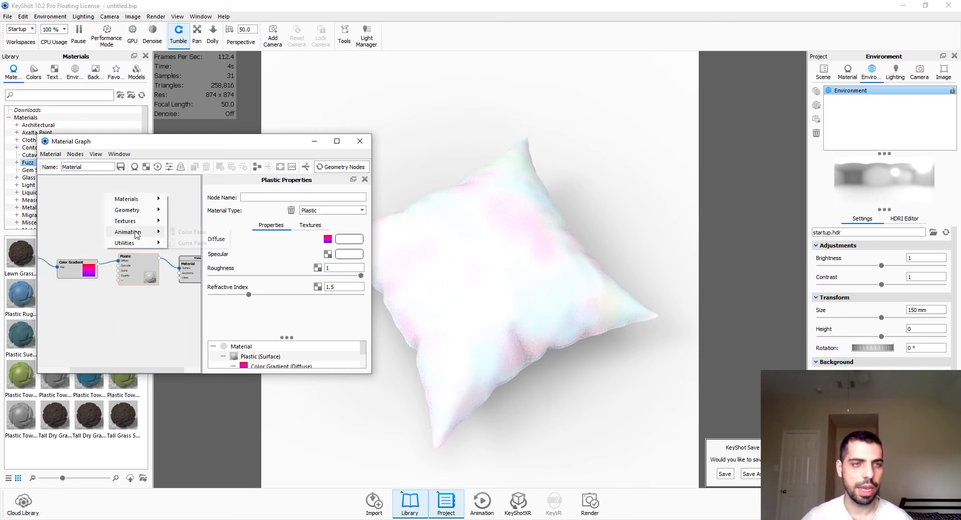
pyautogui.moveTo(135, 219)
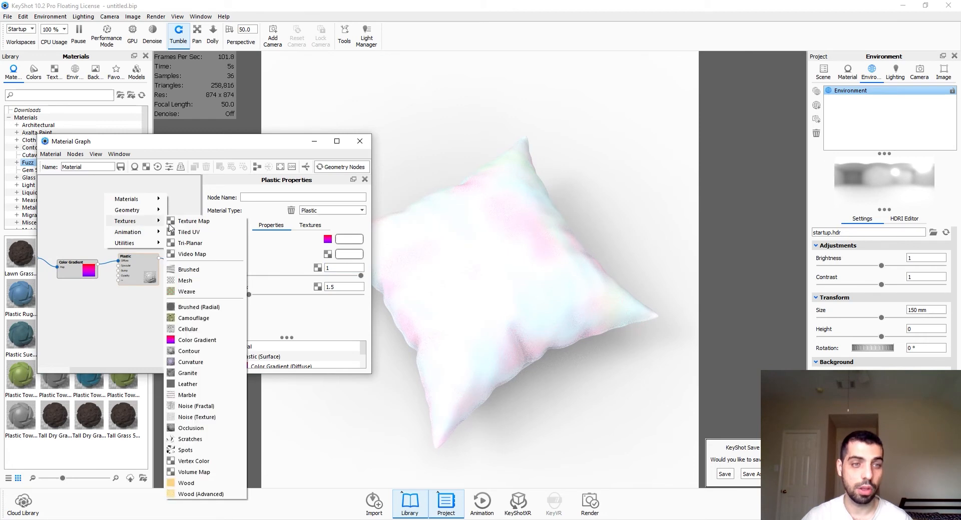
pyautogui.click(196, 417)
pyautogui.moveTo(133, 208); pyautogui.dragTo(82, 341)
pyautogui.click(80, 339)
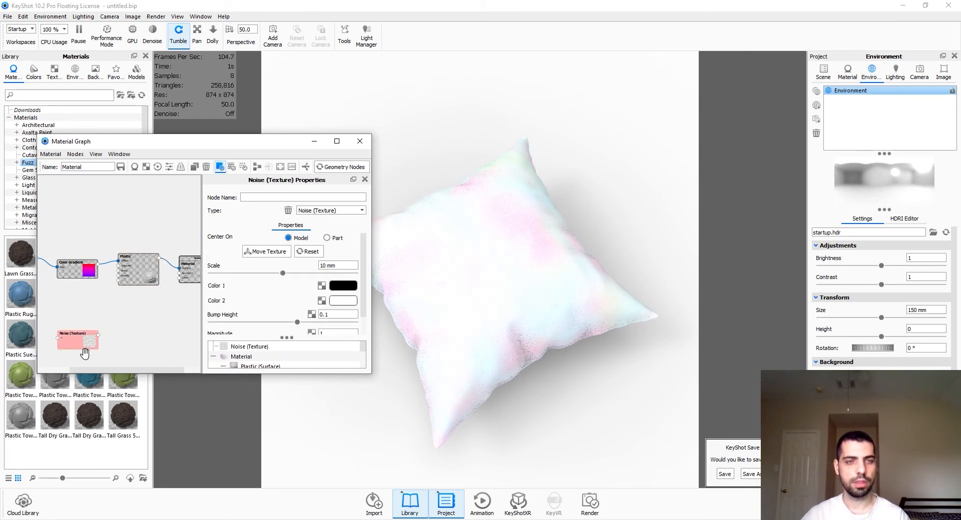
# Connect the noise texture, scaled to 0.1 mm and centered on the part, to the Plastic node's bump input.
pyautogui.moveTo(348, 268); pyautogui.dragTo(267, 266)
pyautogui.write('1')
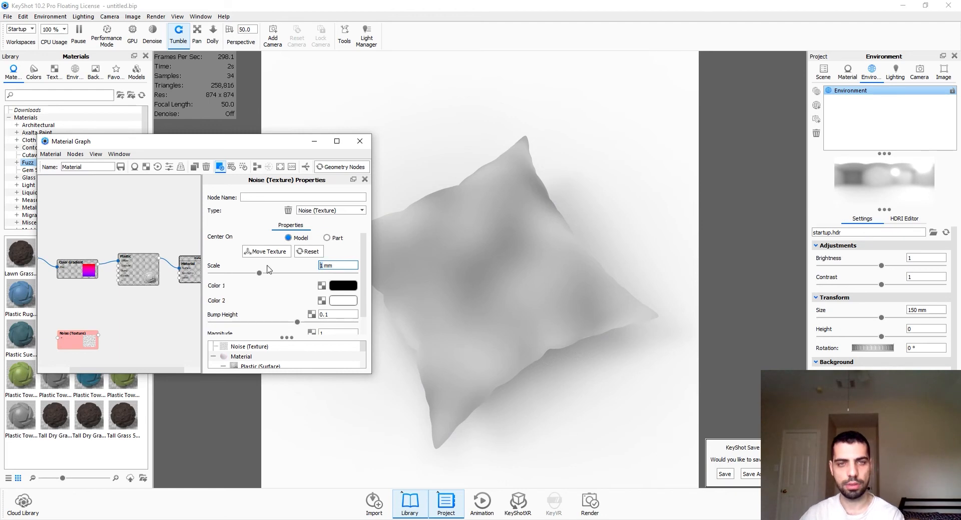
pyautogui.press('BackSpace')
pyautogui.write('.')
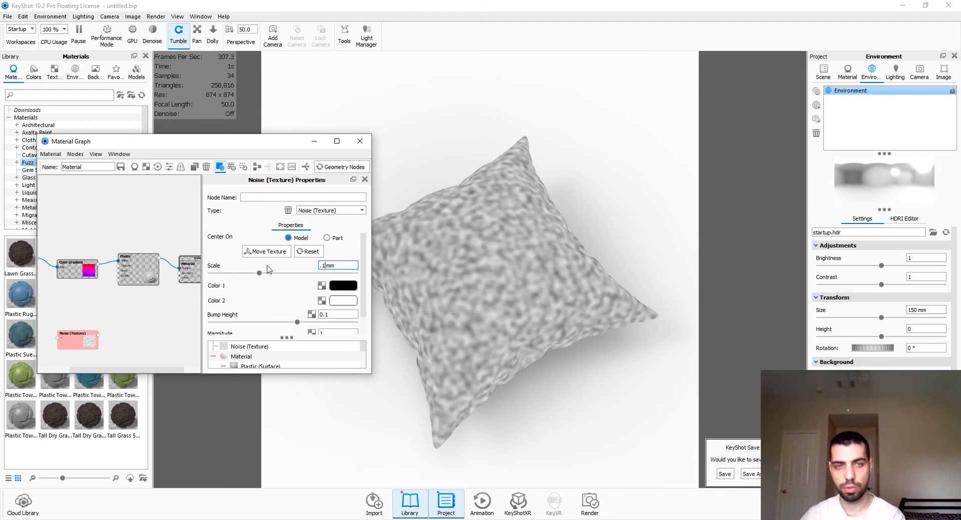
pyautogui.write('1')
pyautogui.press('Return')
pyautogui.moveTo(99, 335); pyautogui.dragTo(118, 271)
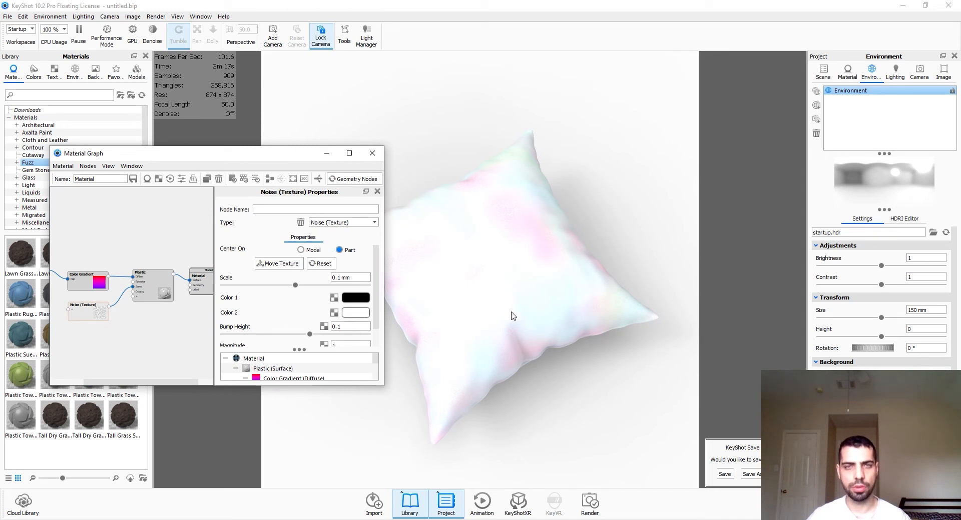
# Recolor the gradient's first stop to saturated yellow with 0% cyan, 2% magenta, 100% yellow and 0% black.
pyautogui.moveTo(138, 334); pyautogui.dragTo(176, 336, button='middle')
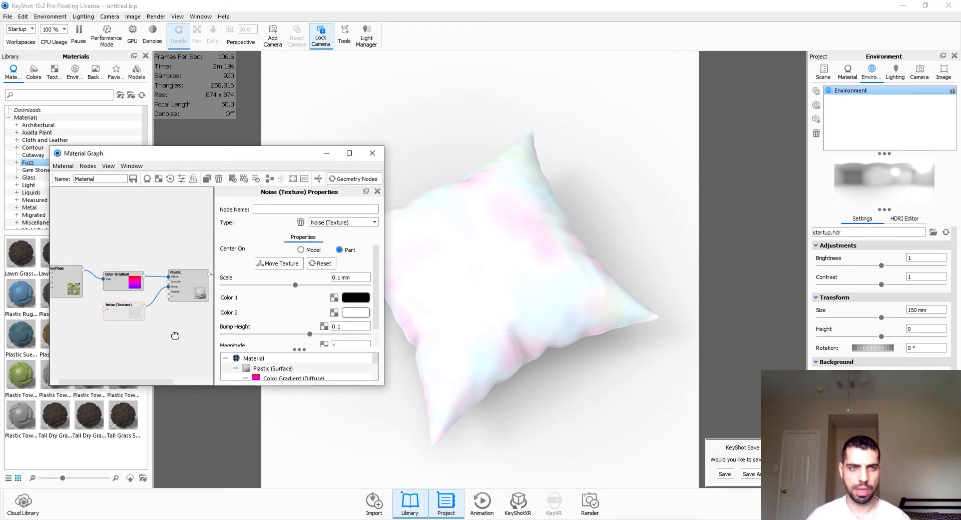
pyautogui.doubleClick(118, 282)
pyautogui.click(223, 316)
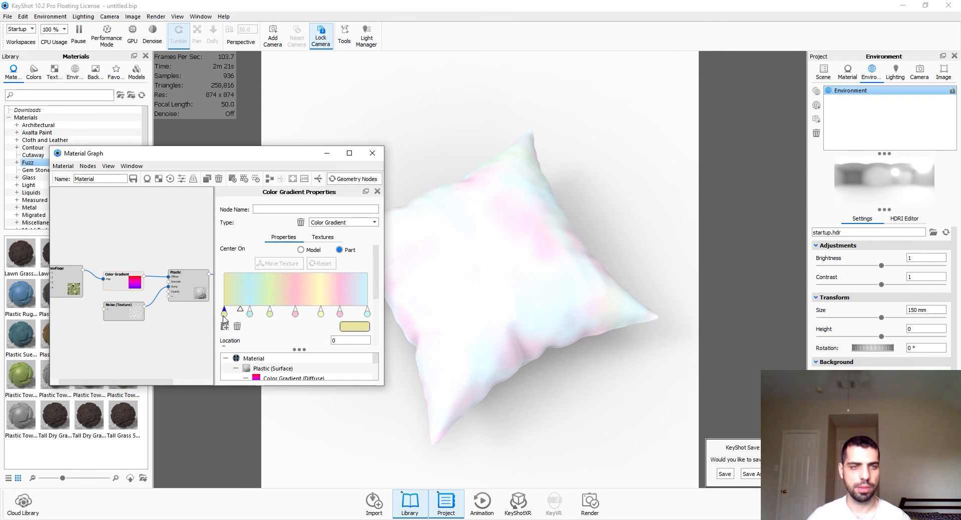
pyautogui.doubleClick(223, 316)
pyautogui.click(272, 328)
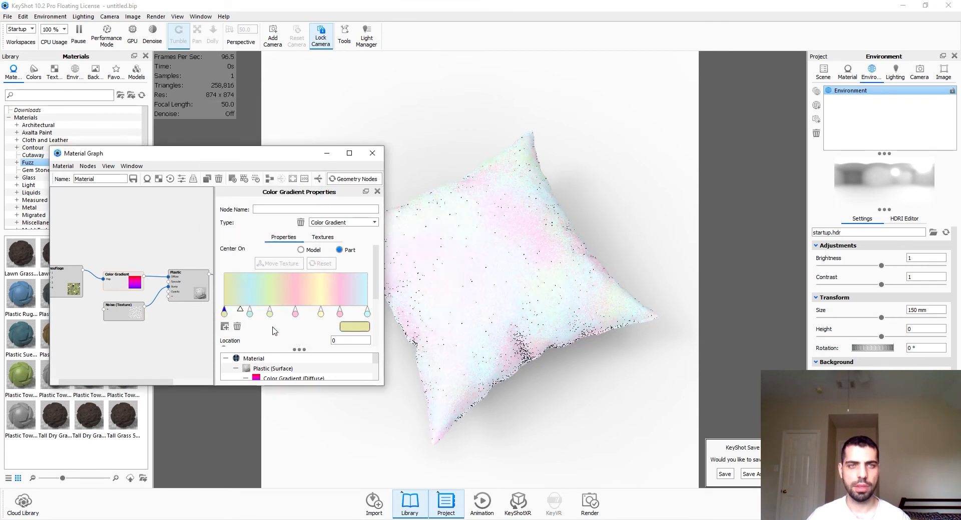
pyautogui.doubleClick(224, 315)
pyautogui.moveTo(256, 145)
pyautogui.mouseDown()
pyautogui.moveTo(295, 141)
pyautogui.moveTo(332, 111)
pyautogui.mouseUp()
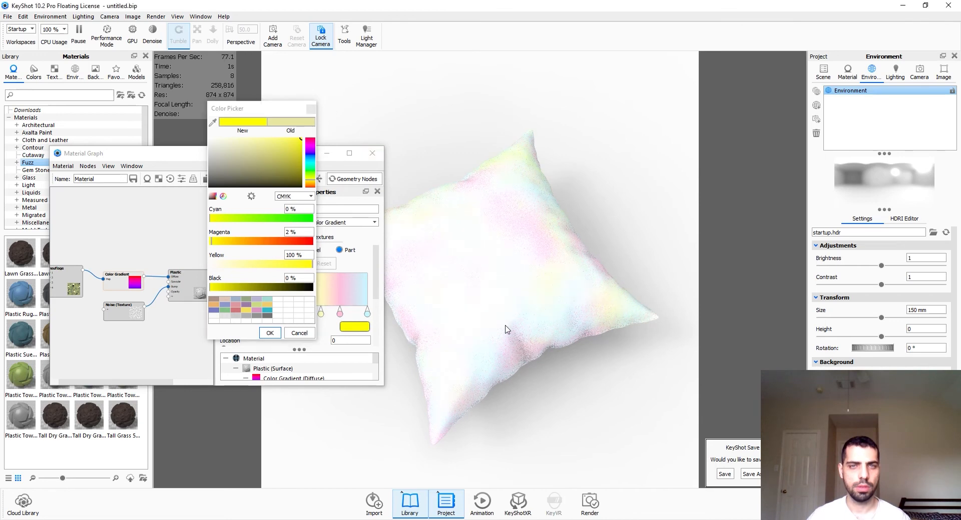
pyautogui.click(270, 333)
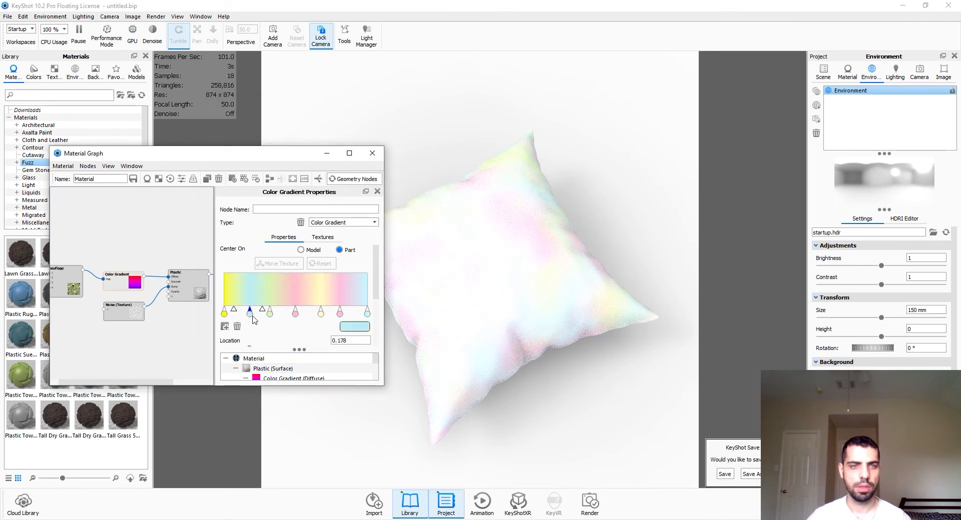
# Recolor the gradient's second stop to saturated cyan and its third stop to bright yellow-green.
pyautogui.doubleClick(249, 315)
pyautogui.moveTo(279, 123); pyautogui.dragTo(364, 143)
pyautogui.click(273, 330)
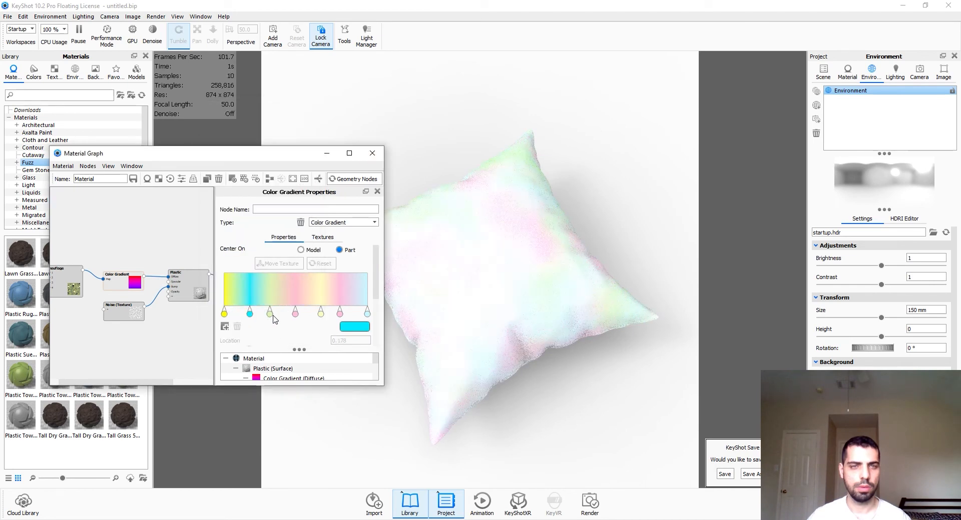
pyautogui.doubleClick(270, 314)
pyautogui.moveTo(285, 151); pyautogui.dragTo(328, 114)
pyautogui.click(269, 333)
# Make the gradient's fourth stop a stronger pink and its fifth stop yellow with 2% magenta and 100% yellow.
pyautogui.doubleClick(295, 315)
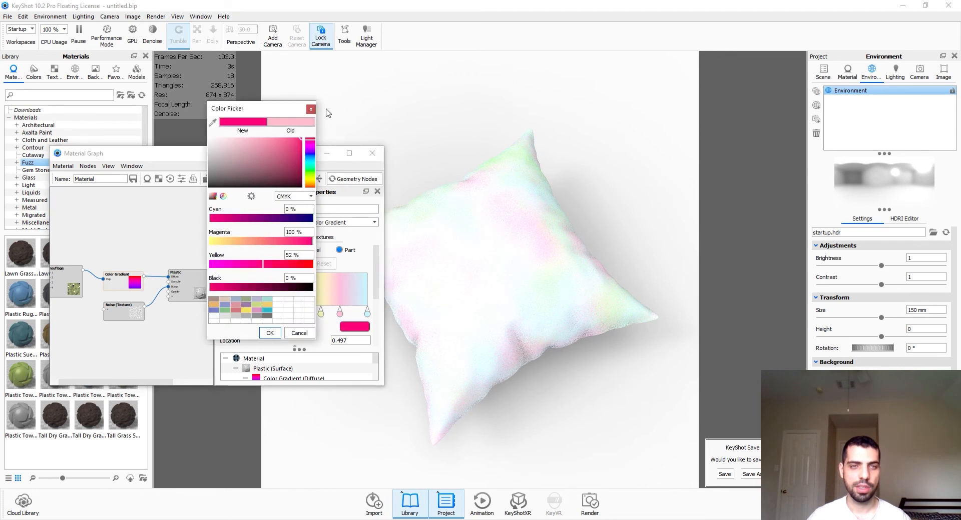
pyautogui.moveTo(288, 159)
pyautogui.mouseDown()
pyautogui.moveTo(273, 129)
pyautogui.moveTo(283, 122)
pyautogui.mouseUp()
pyautogui.click(269, 333)
pyautogui.doubleClick(319, 315)
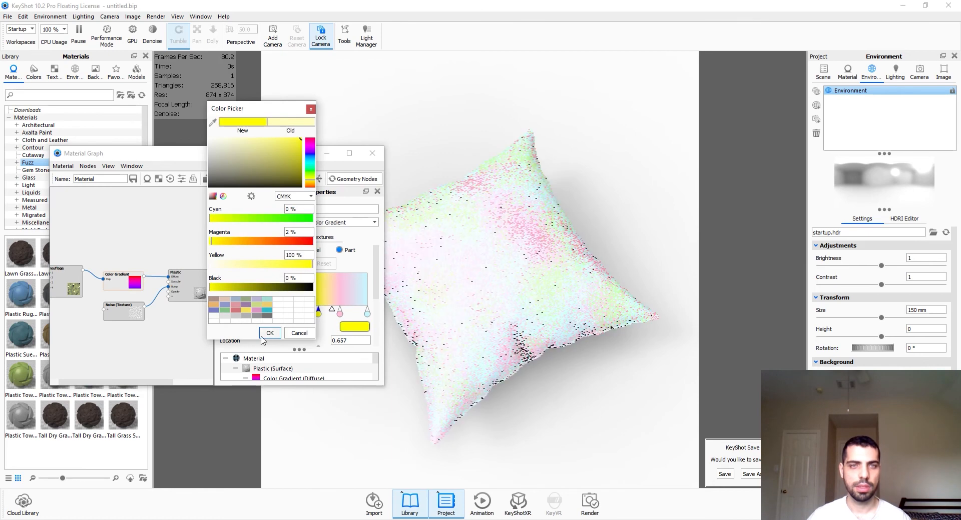
pyautogui.click(269, 333)
# Make the gradient's sixth stop a stronger pink and its last stop light blue with 46% cyan and 6% magenta.
pyautogui.click(340, 314)
pyautogui.doubleClick(340, 315)
pyautogui.moveTo(284, 145); pyautogui.dragTo(276, 131)
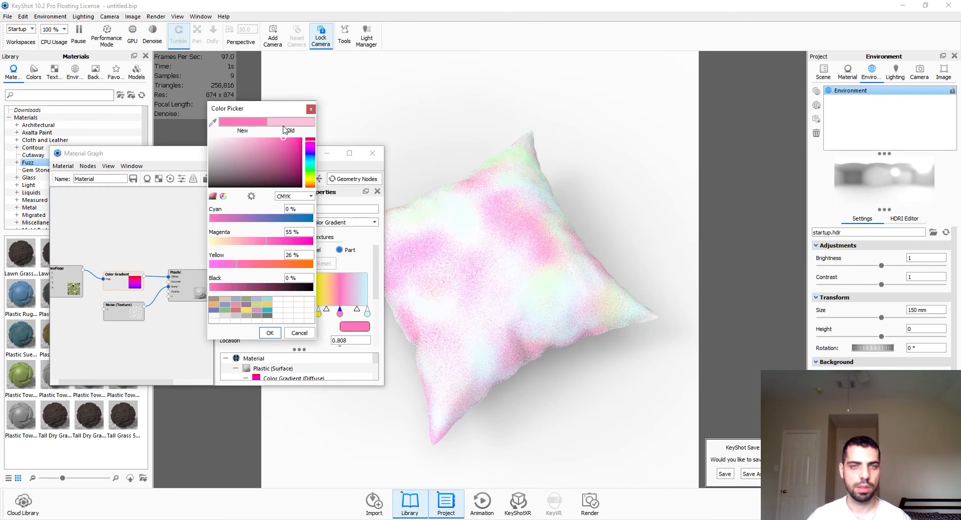
pyautogui.click(269, 333)
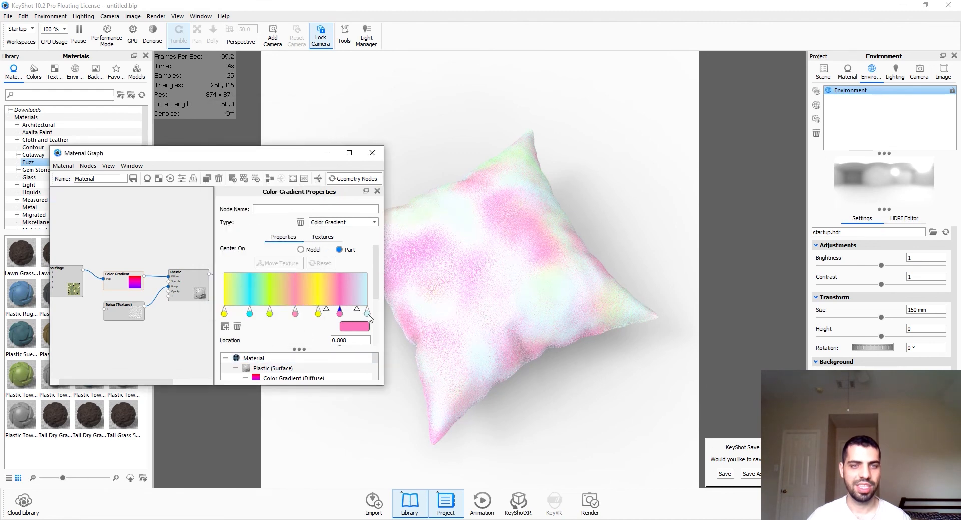
pyautogui.doubleClick(368, 316)
pyautogui.moveTo(266, 150)
pyautogui.mouseDown()
pyautogui.moveTo(292, 131)
pyautogui.moveTo(274, 126)
pyautogui.moveTo(265, 133)
pyautogui.moveTo(274, 138)
pyautogui.mouseUp()
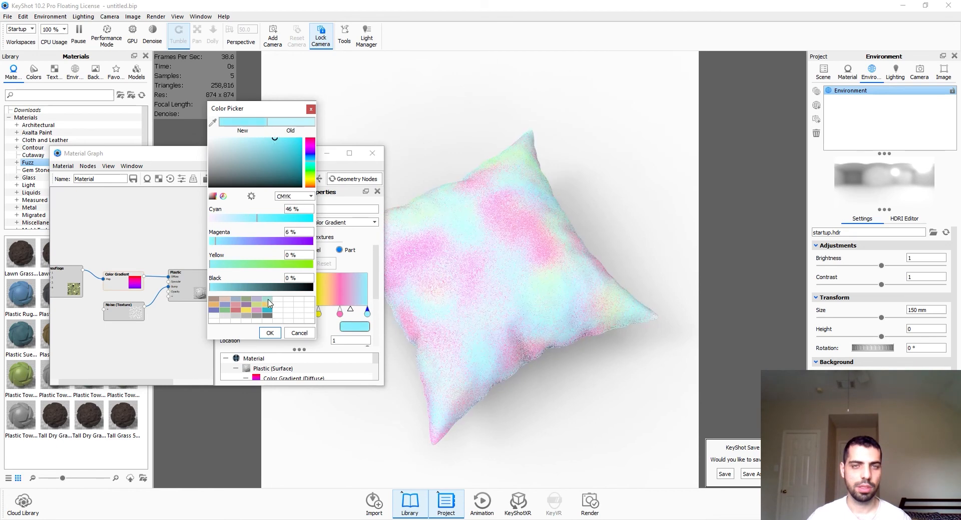
pyautogui.click(274, 334)
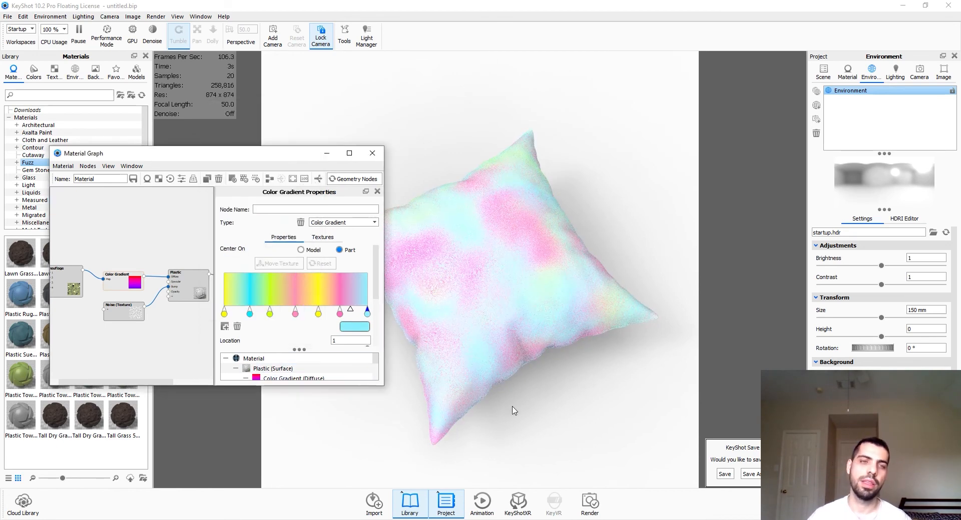
# Pause the real-time rendering of the pillow.
pyautogui.hotkey('shift', 'p')
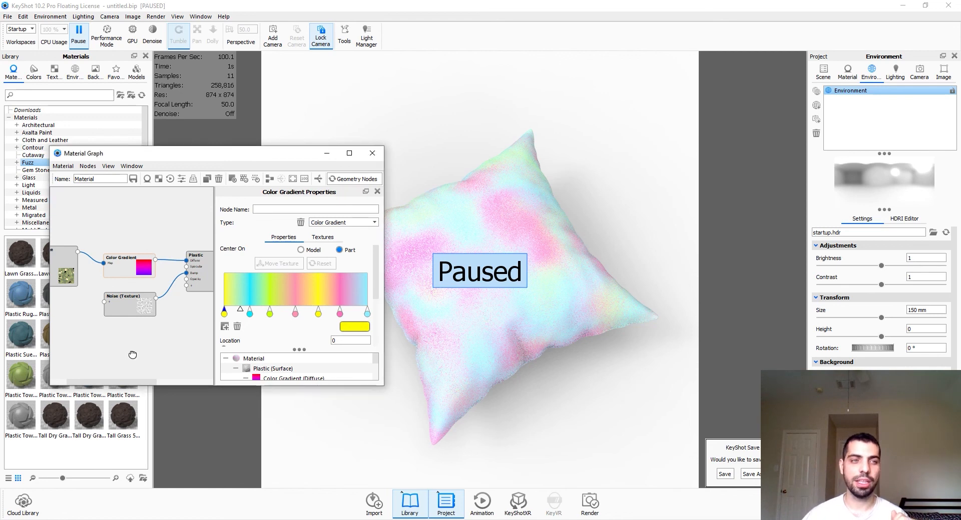
pyautogui.moveTo(133, 355); pyautogui.dragTo(96, 336, button='middle')
pyautogui.moveTo(149, 358); pyautogui.dragTo(110, 341, button='middle')
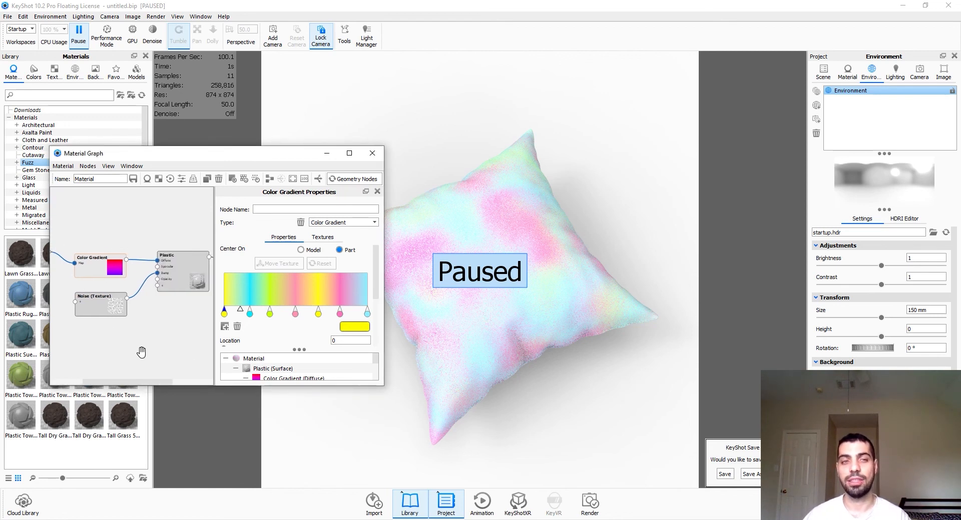